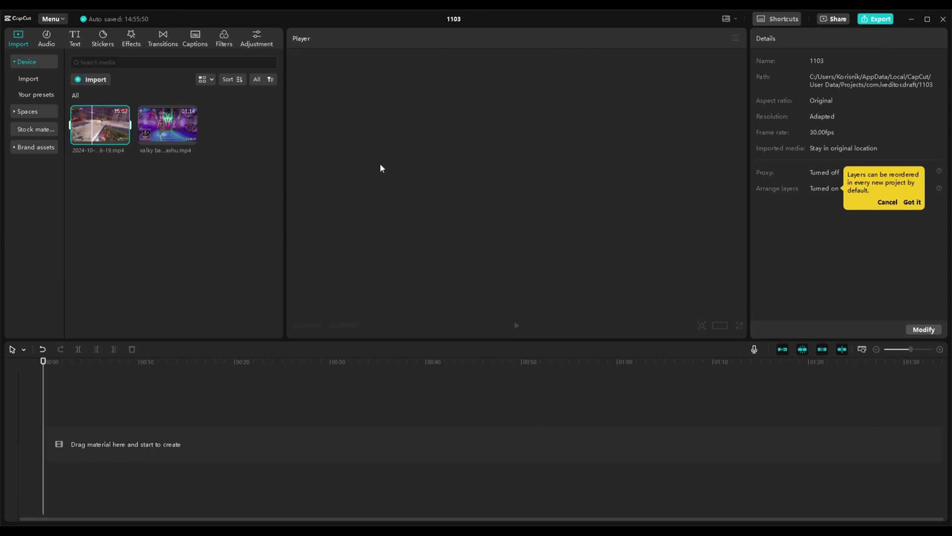
- Preview valky baca flashu.mp4 and add it to the timeline, dismissing the audio tracks notice
click(163, 126)
drag(139, 124, 162, 124)
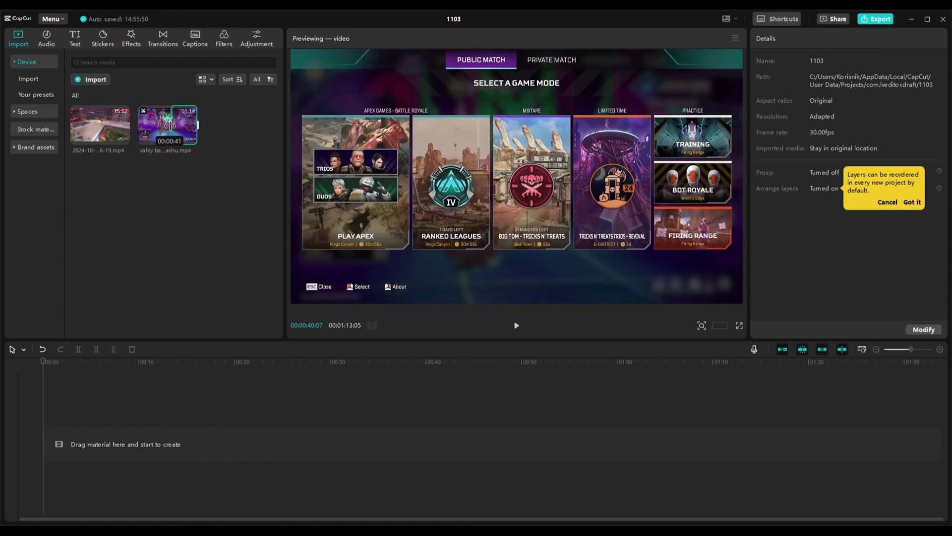
drag(175, 124, 90, 442)
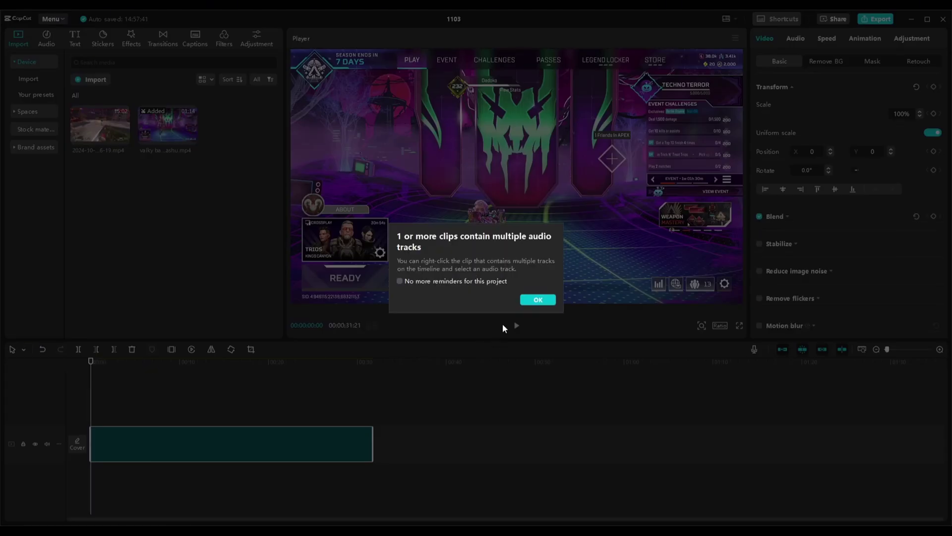
click(538, 299)
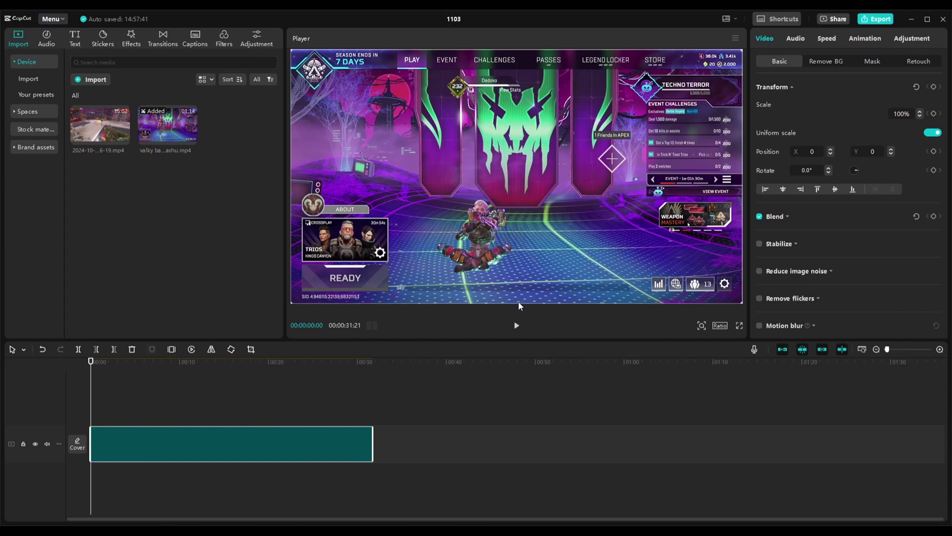
- Scrub through the lobby clip and trim its end so it lasts 00:00:21:06
click(118, 365)
drag(117, 366, 220, 367)
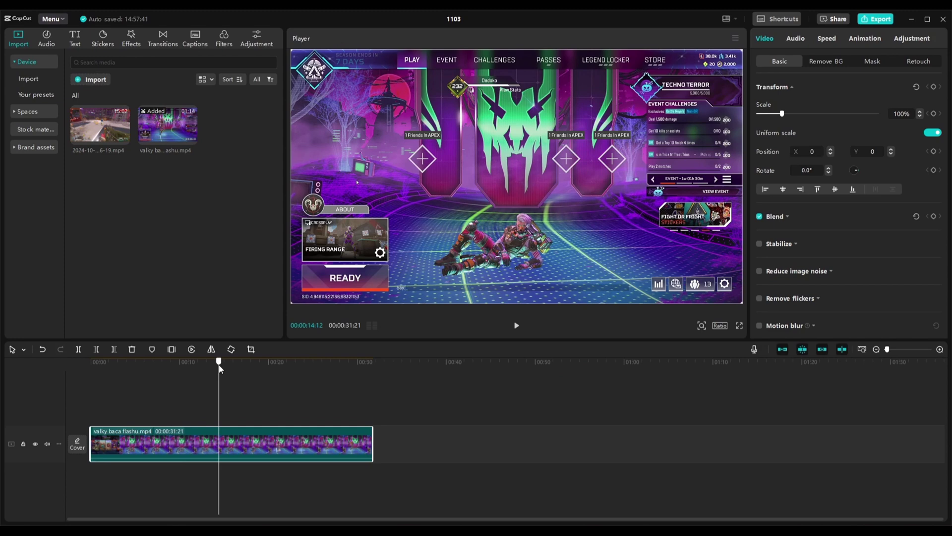
drag(218, 369, 281, 370)
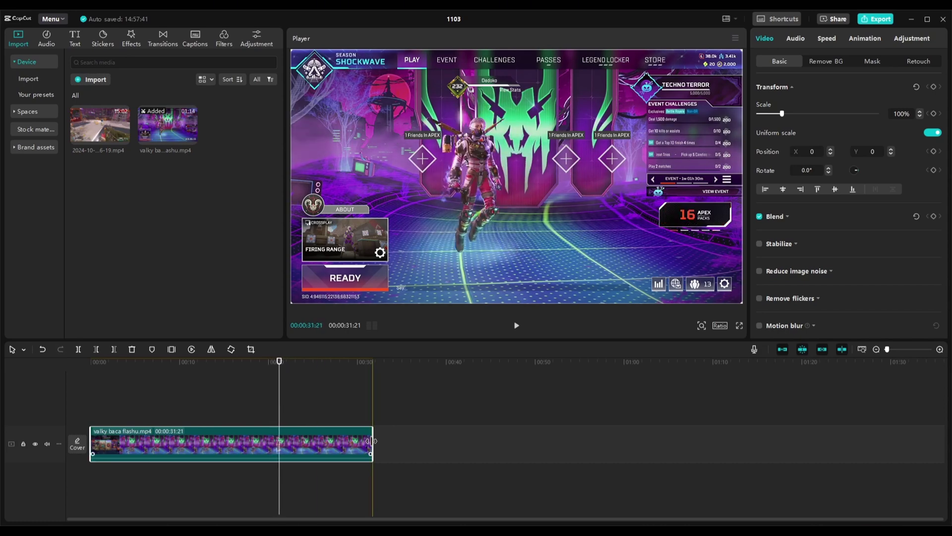
drag(373, 441, 278, 441)
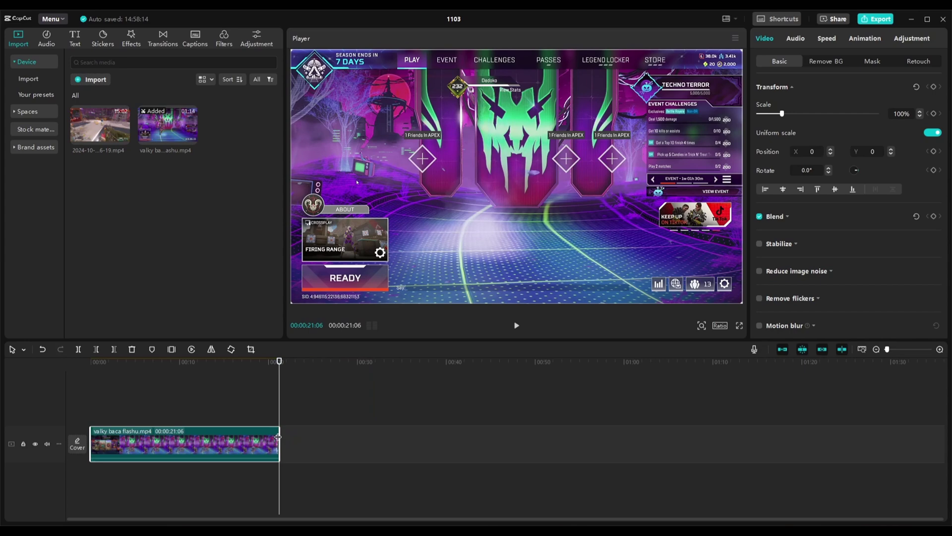
click(276, 399)
click(516, 325)
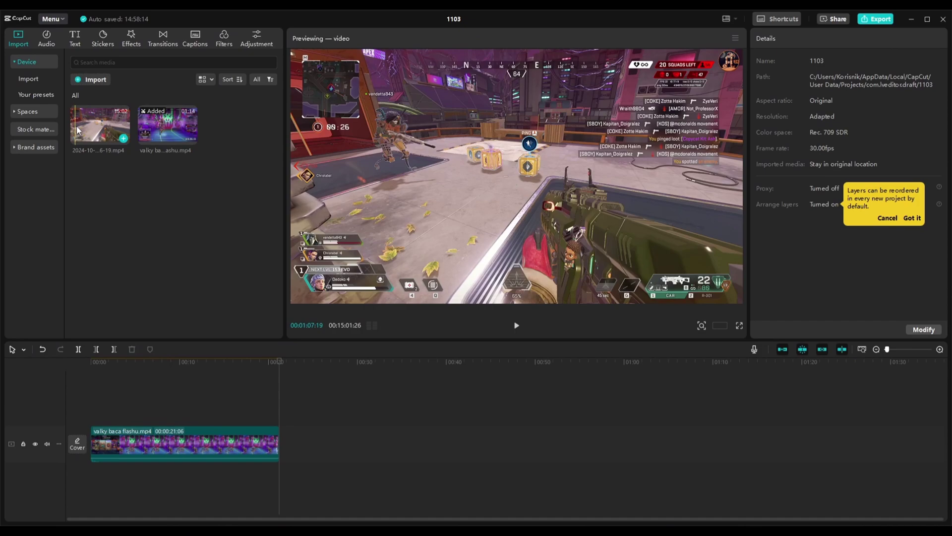
drag(92, 128, 294, 444)
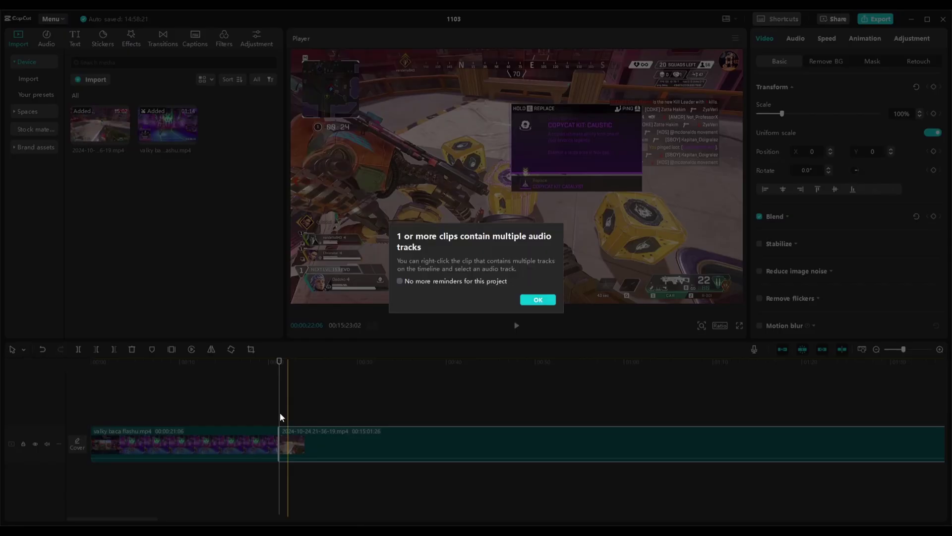
click(538, 300)
- Trim the gameplay clip's opening menu screens and split it at 00:00:27:00
click(366, 363)
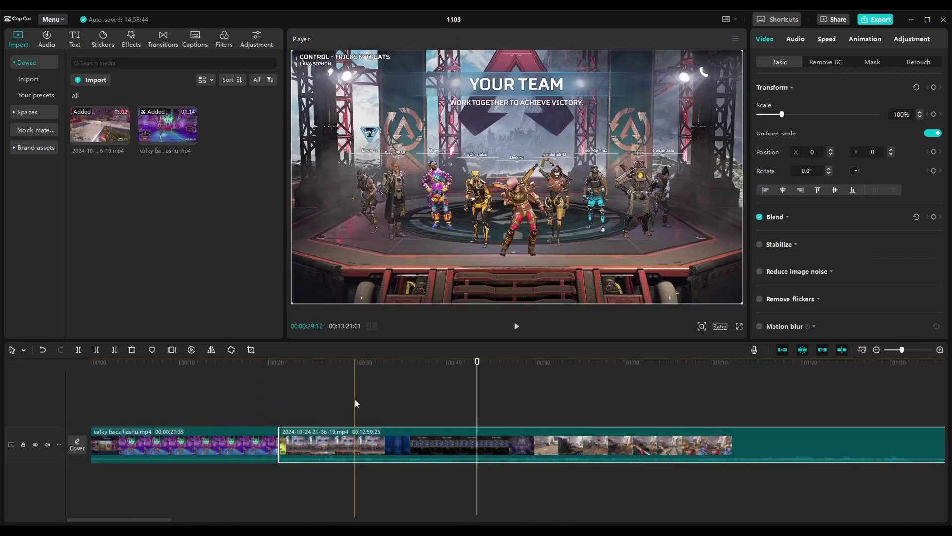
click(353, 363)
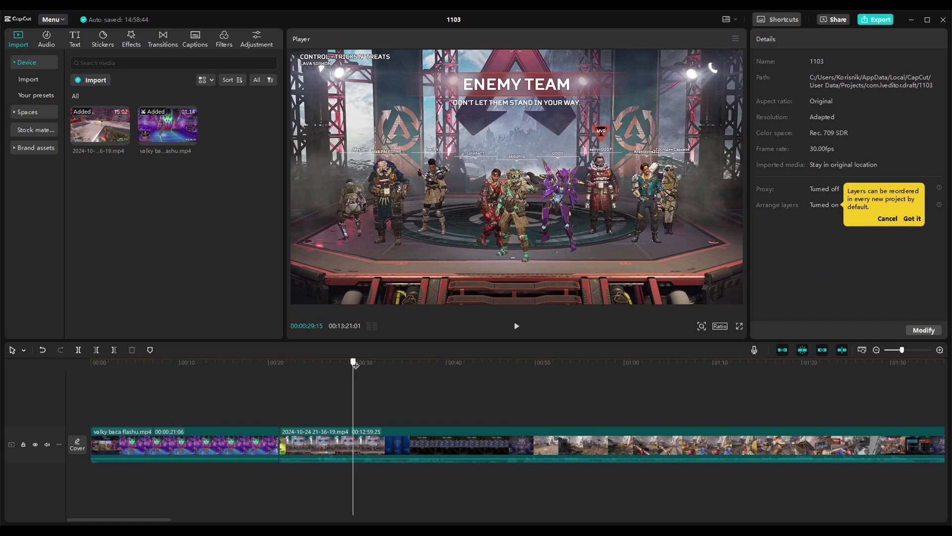
drag(354, 363, 427, 380)
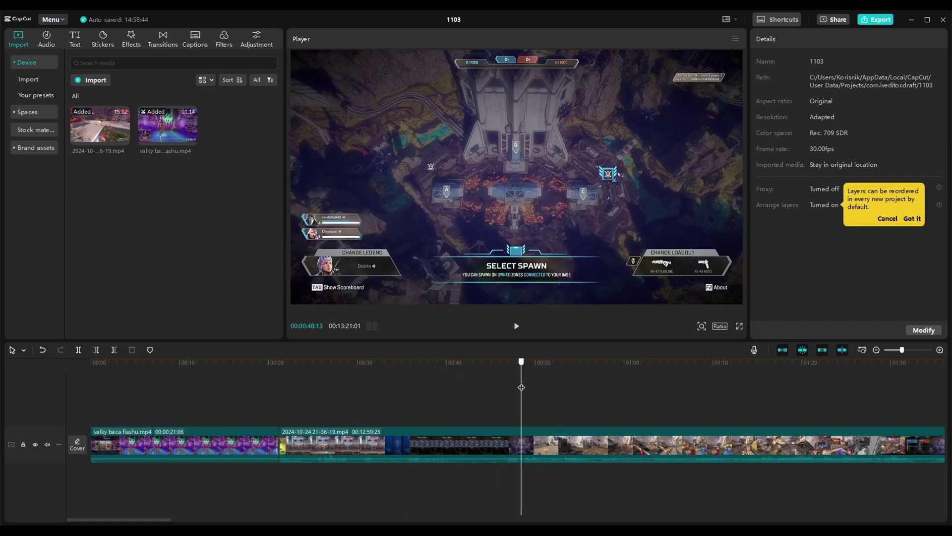
mouse_move(521, 387)
mouse_down()
mouse_move(414, 387)
mouse_move(512, 387)
mouse_up()
click(472, 444)
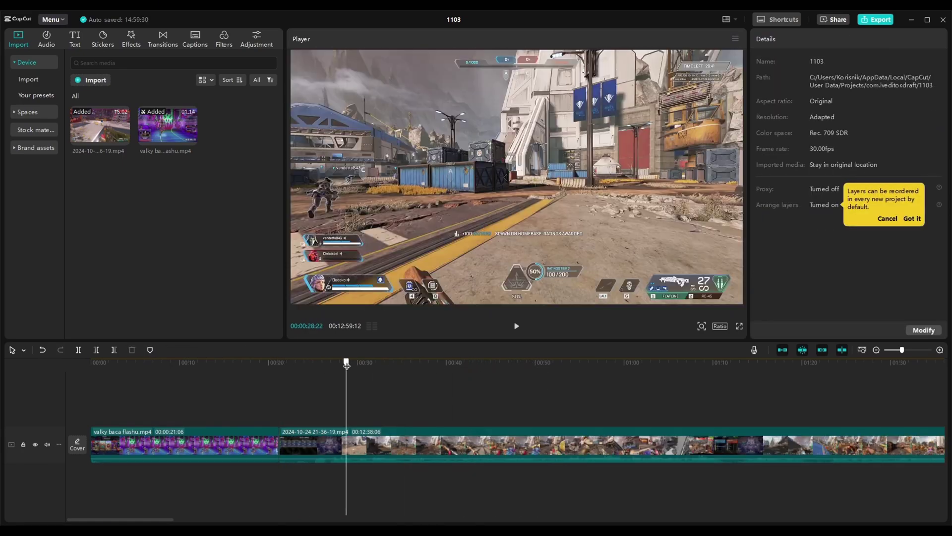
drag(346, 365, 829, 365)
key(ctrl+b)
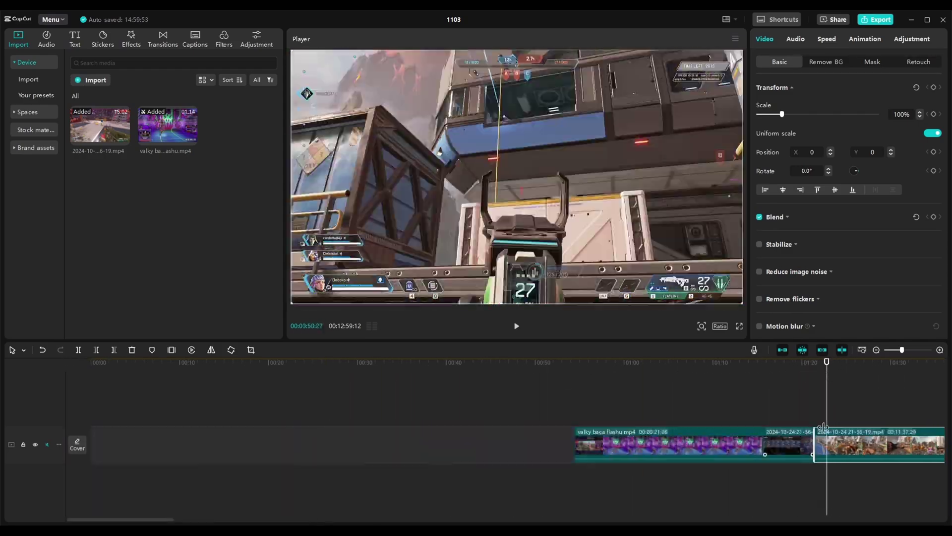
drag(823, 428, 826, 427)
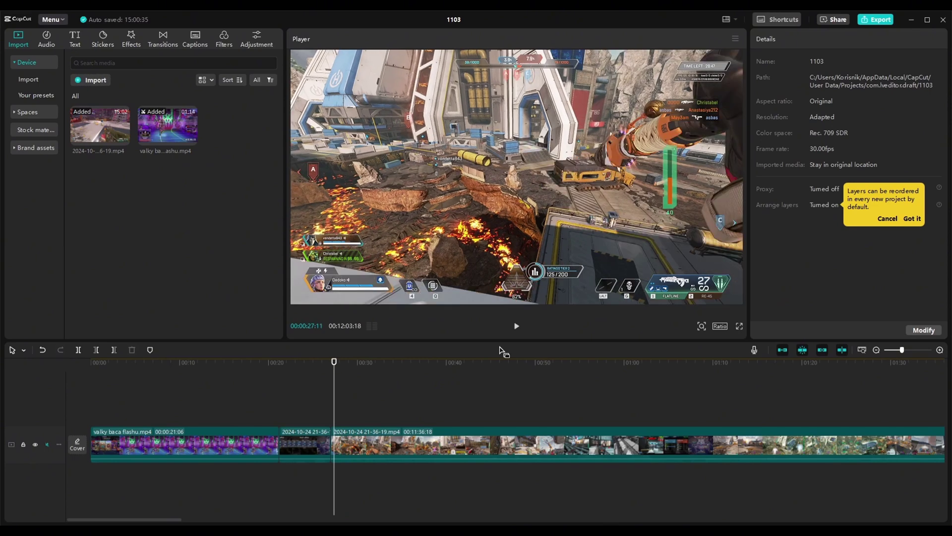
click(333, 436)
scroll(333, 435, up, 3)
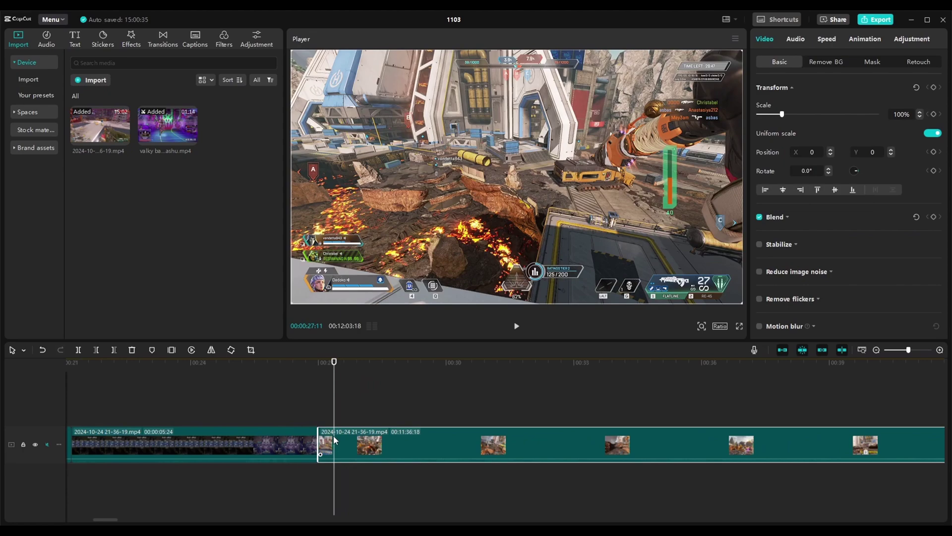
key(ctrl+b)
key(Delete)
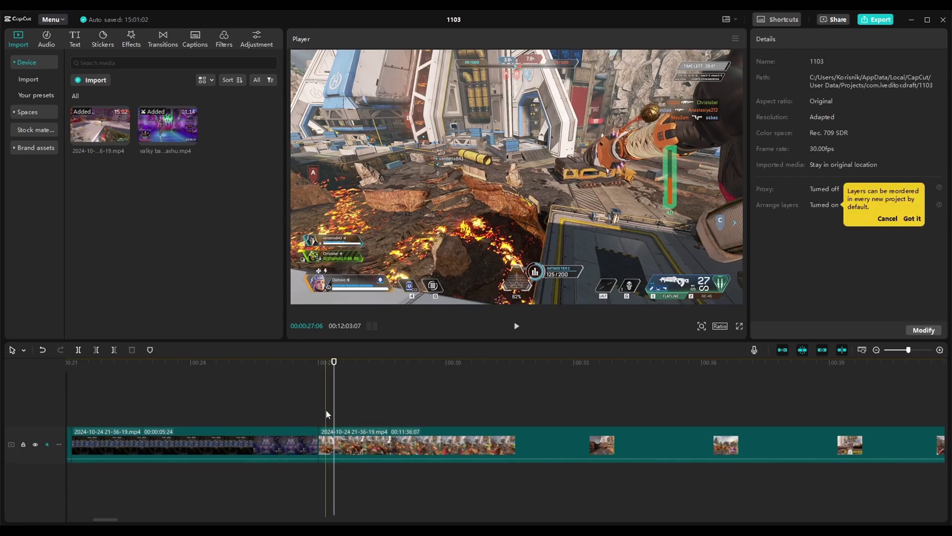
click(267, 444)
key(Delete)
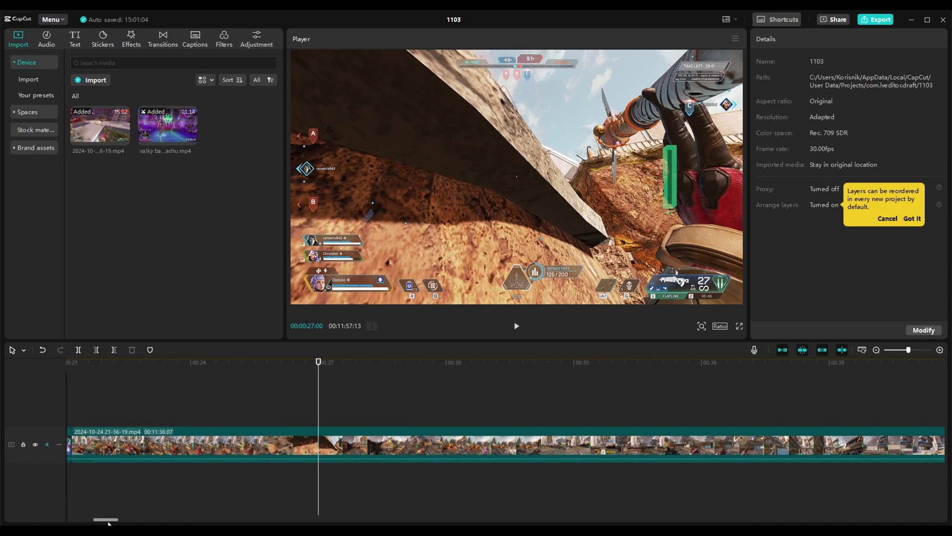
drag(104, 520, 99, 521)
click(338, 362)
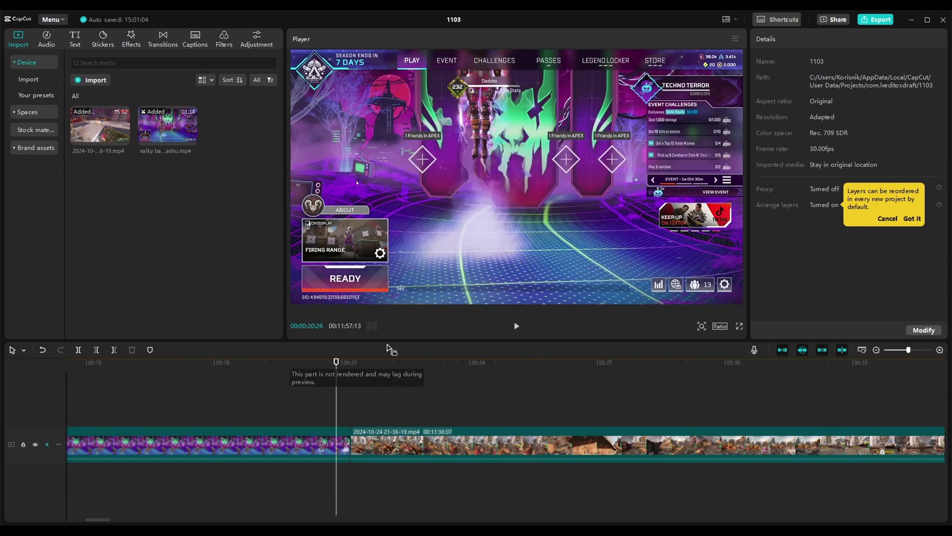
click(518, 328)
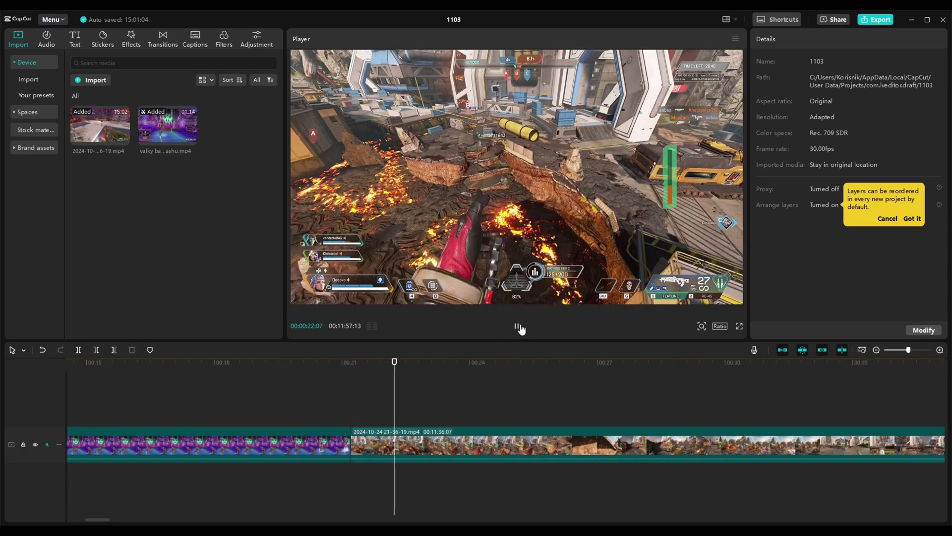
click(518, 328)
click(336, 362)
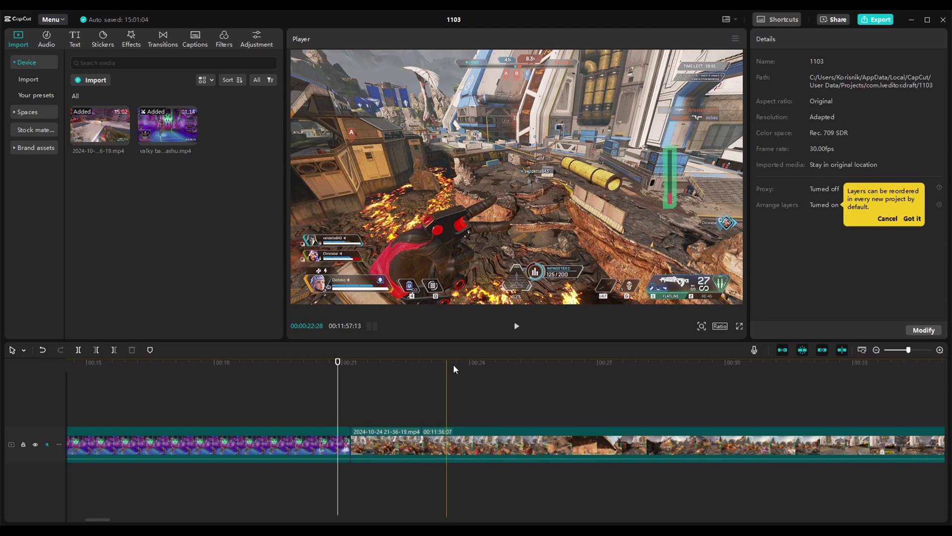
click(516, 327)
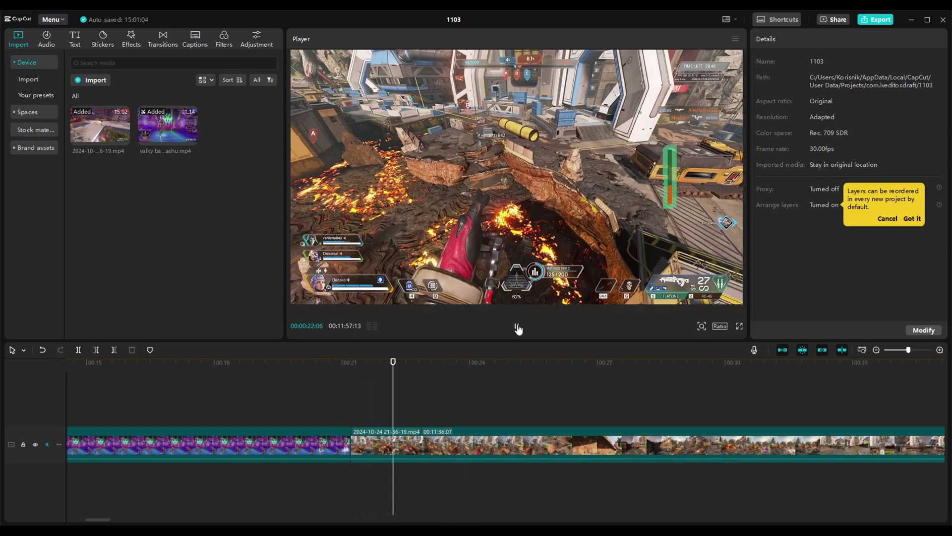
click(333, 382)
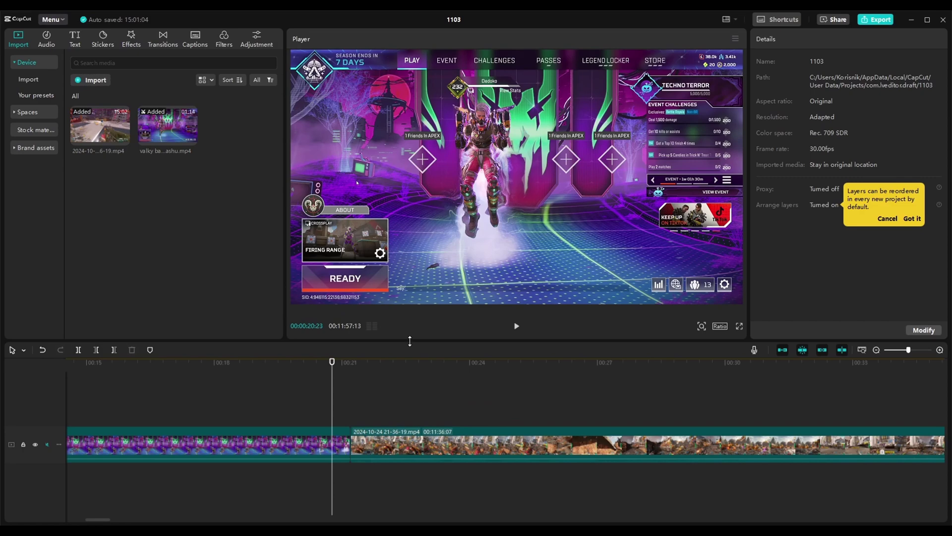
click(48, 447)
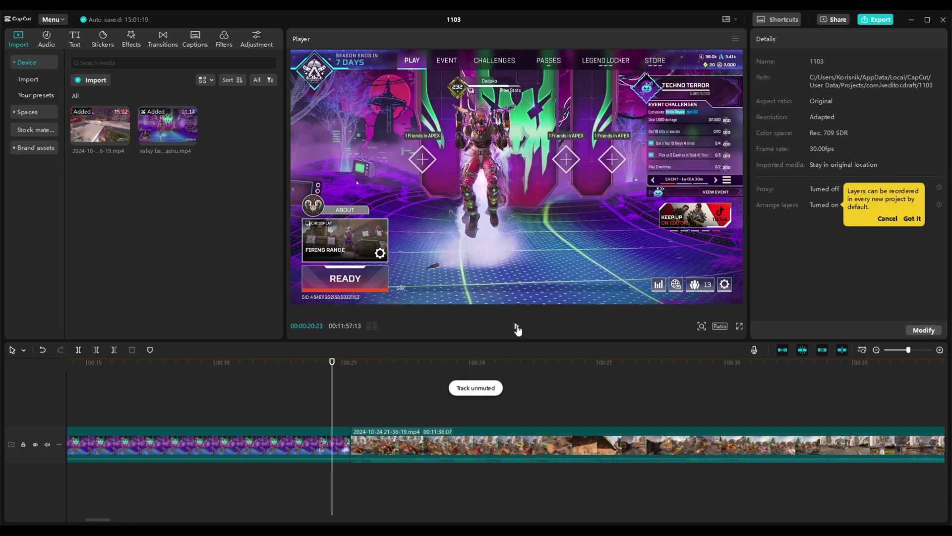
click(517, 327)
click(517, 328)
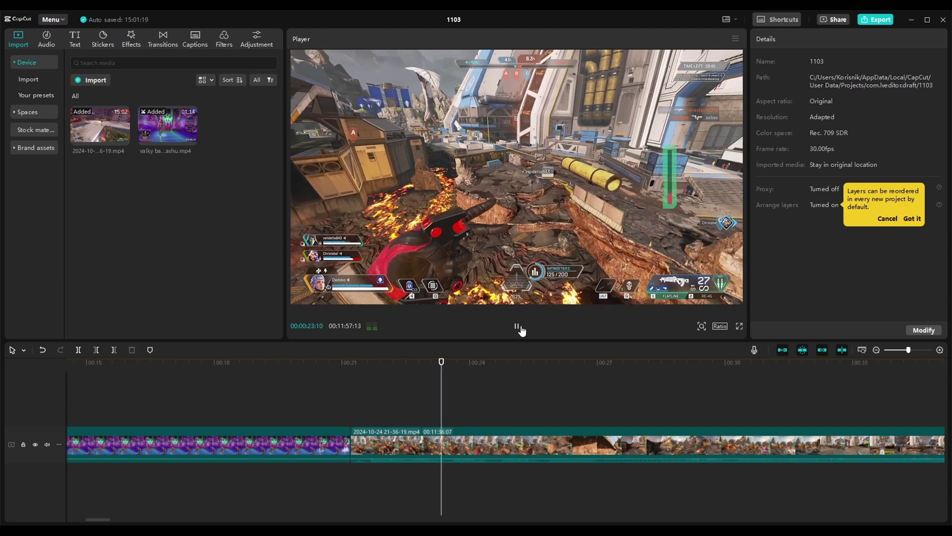
click(357, 387)
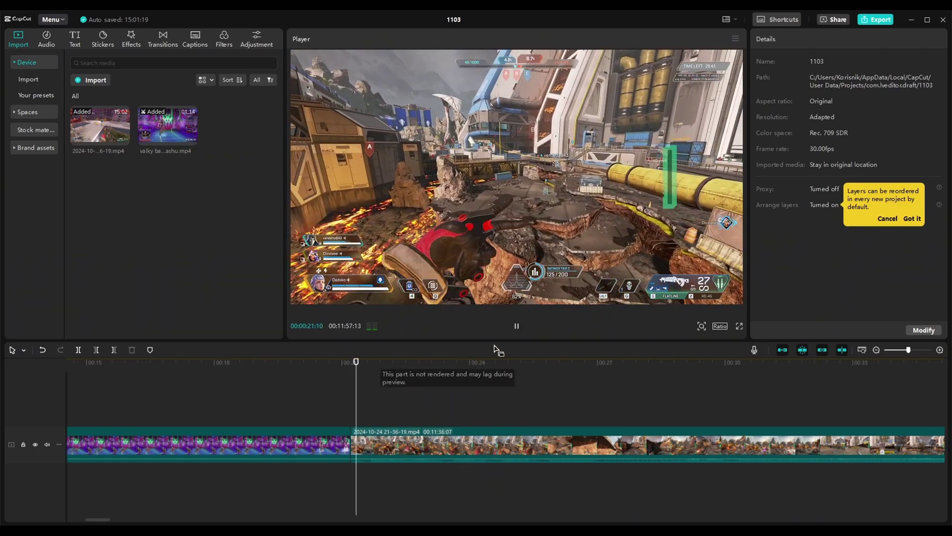
click(518, 331)
click(517, 329)
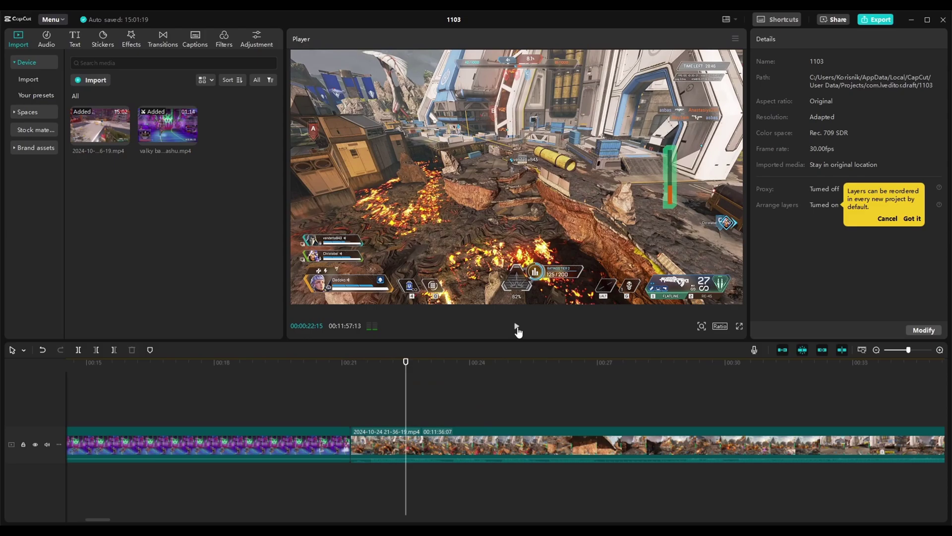
click(410, 394)
click(516, 326)
click(350, 392)
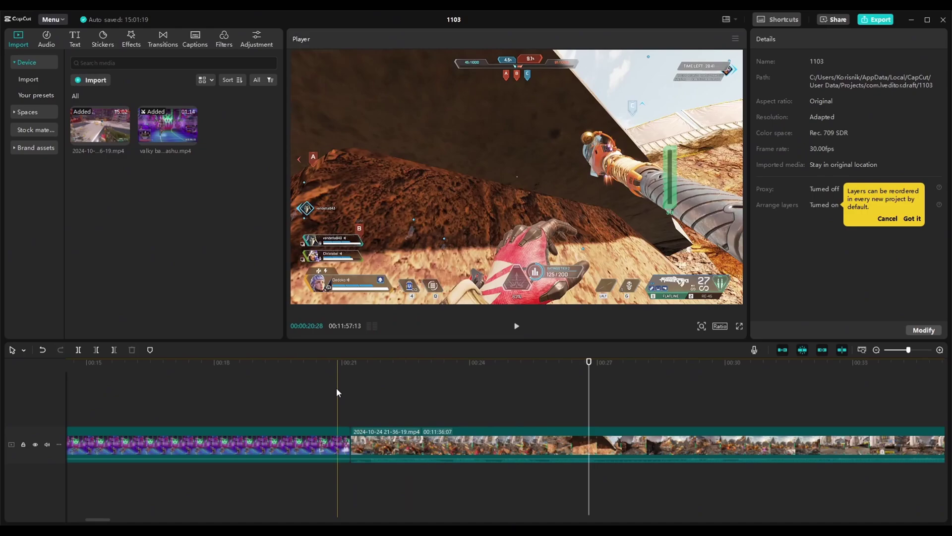
- Separate the gameplay clip's audio and move its video onto an upper track, shifted earlier
key(space)
right_click(375, 443)
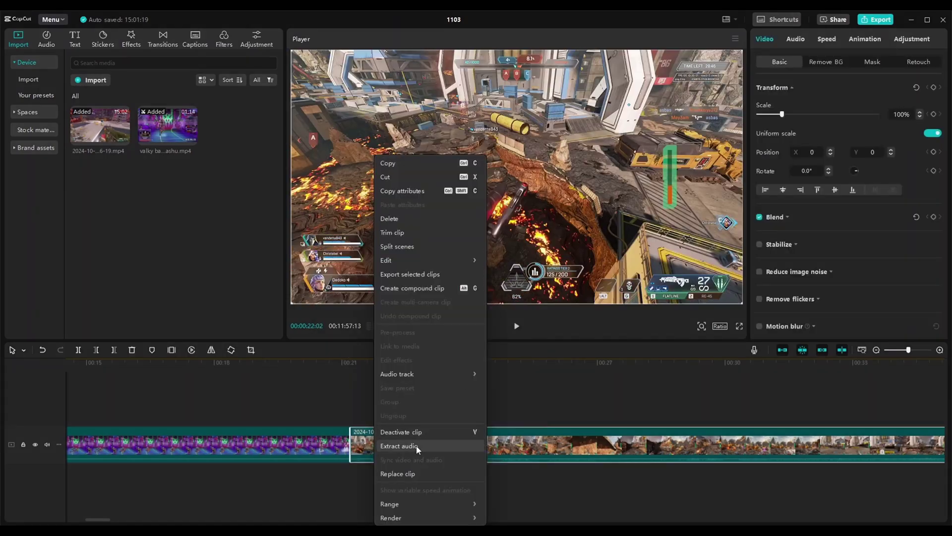
click(376, 448)
drag(376, 447, 359, 400)
drag(365, 471, 349, 472)
- Play back the preview around the cut between the lobby and gameplay clips
click(327, 385)
click(516, 327)
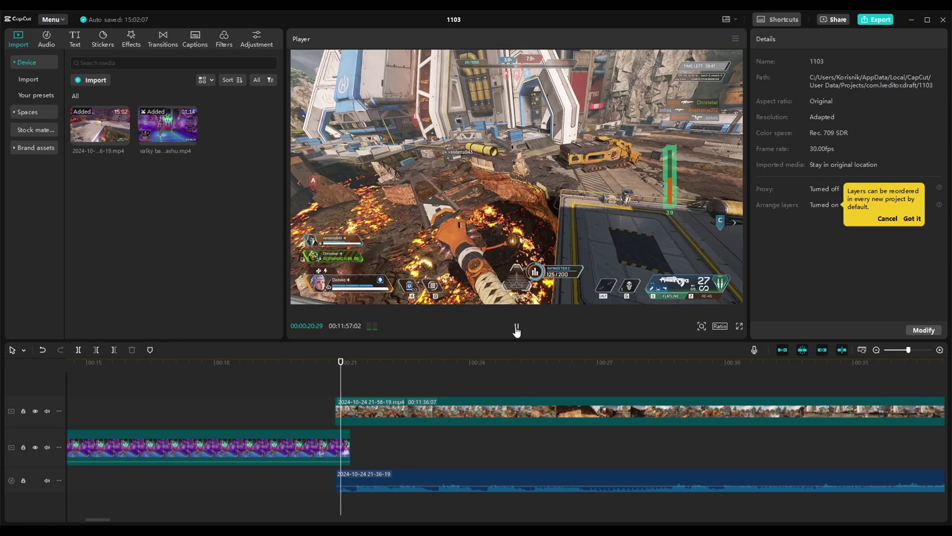
key(ctrl+z)
key(ctrl+z)
click(516, 327)
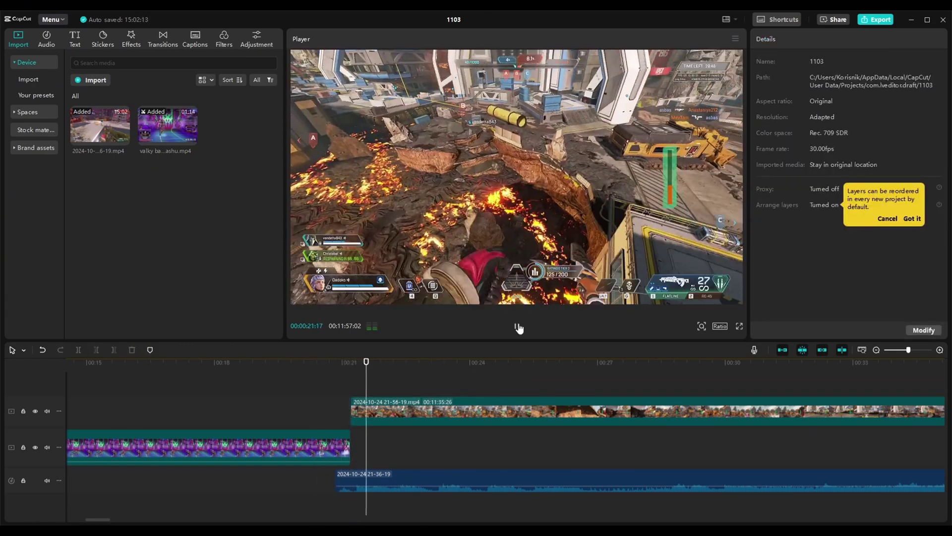
click(291, 362)
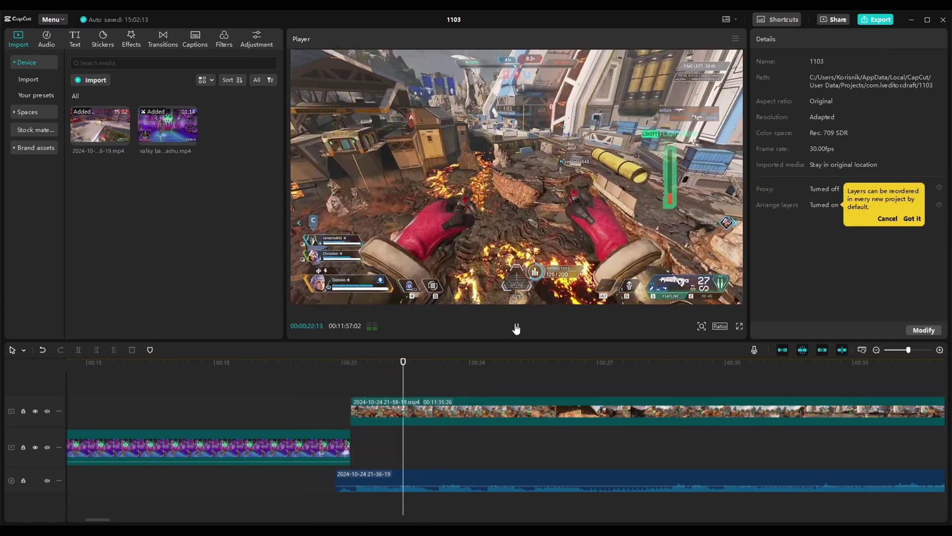
click(516, 327)
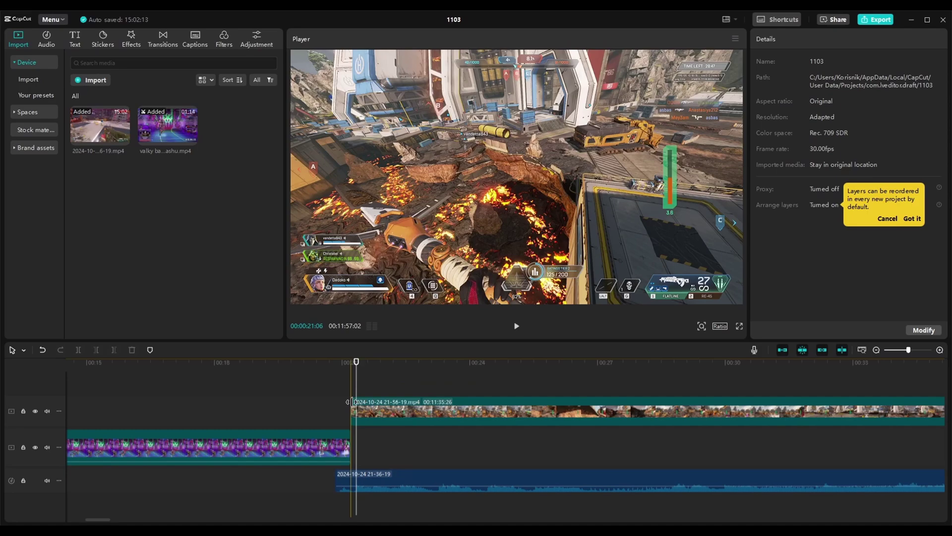
- Start the gameplay video slightly earlier and slide its audio to line up
drag(352, 401, 397, 417)
click(393, 417)
drag(387, 479, 379, 479)
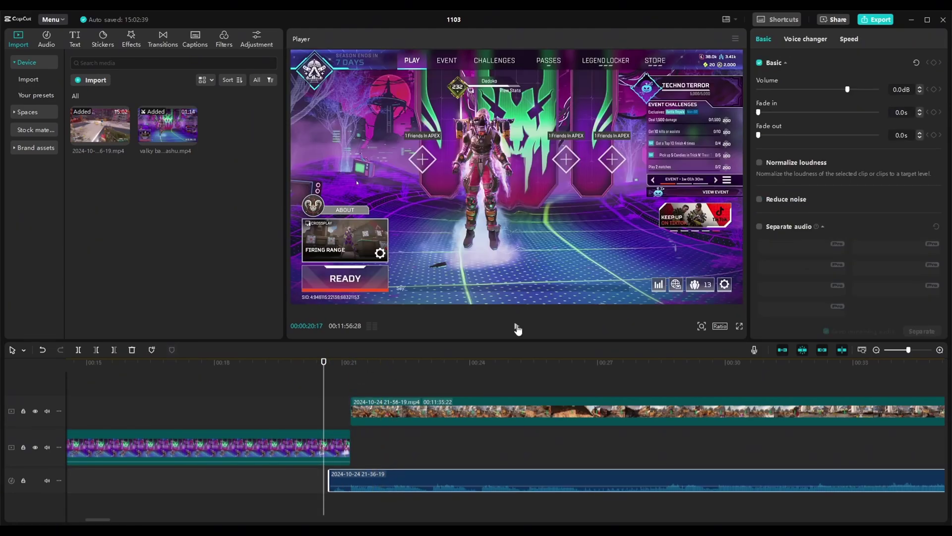
click(516, 327)
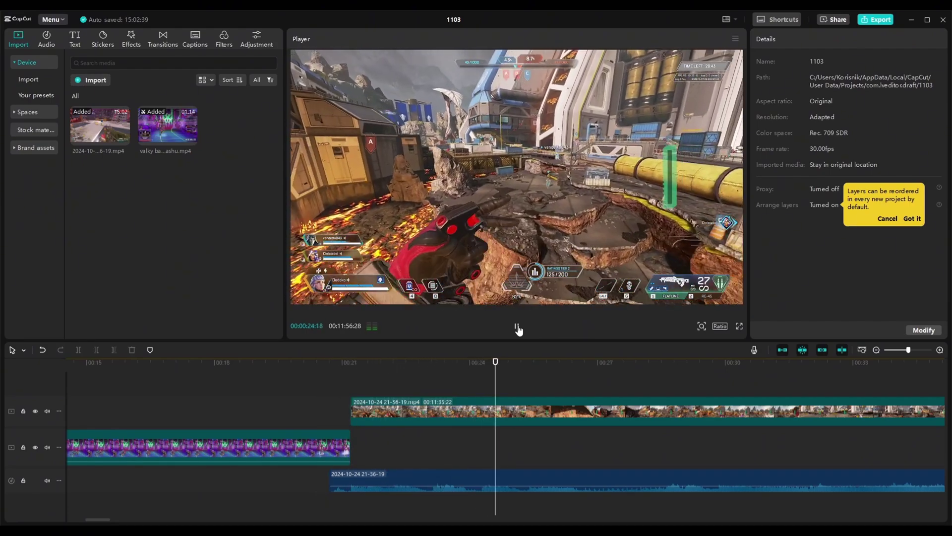
click(516, 329)
- Return the gameplay video to the main track after the lobby clip and show Transitions
click(342, 384)
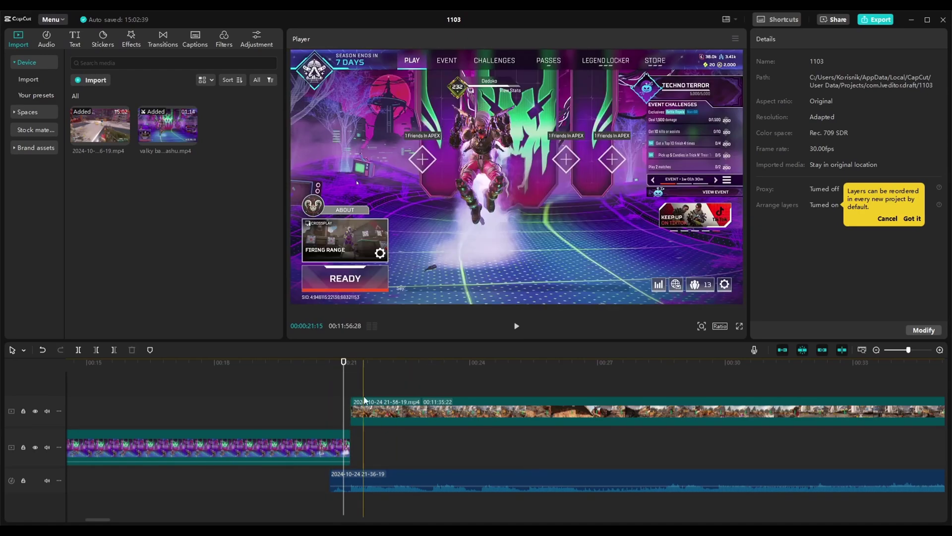
drag(370, 413, 370, 448)
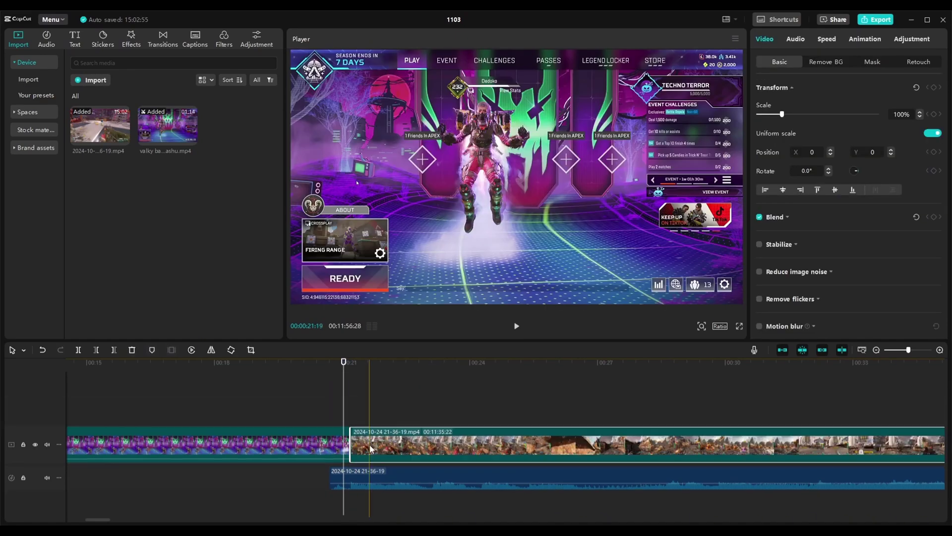
click(344, 403)
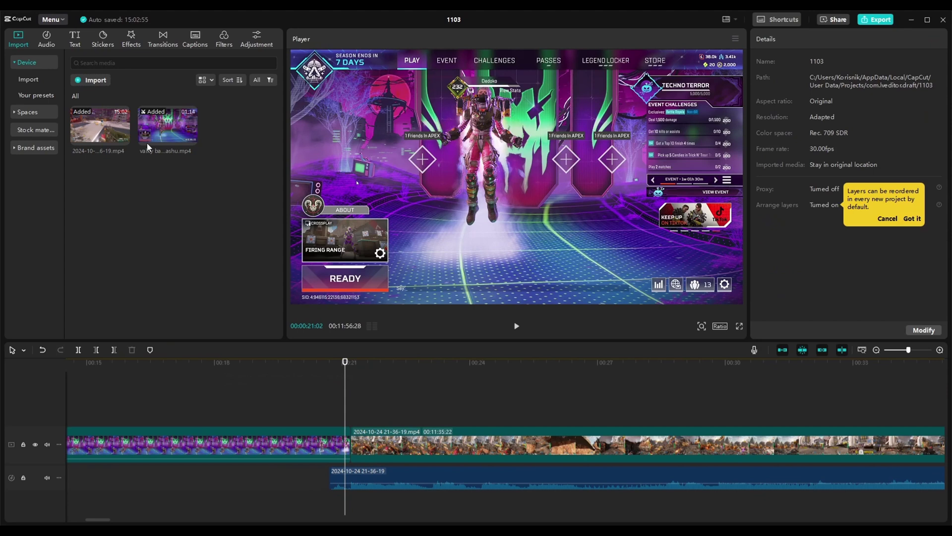
click(164, 39)
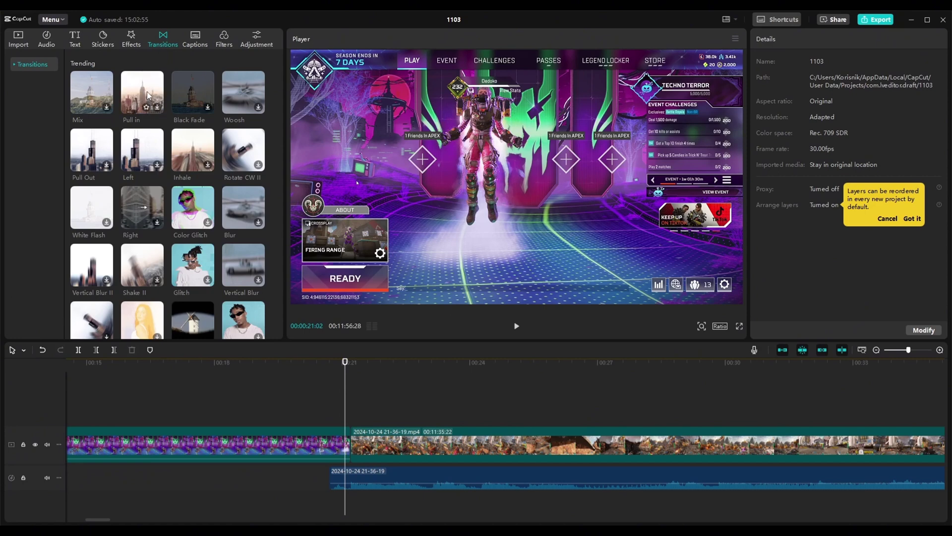
- Drop the Pull in transition on the cut between the clips and preview it
mouse_move(147, 94)
mouse_down()
mouse_move(326, 392)
mouse_move(343, 449)
mouse_up()
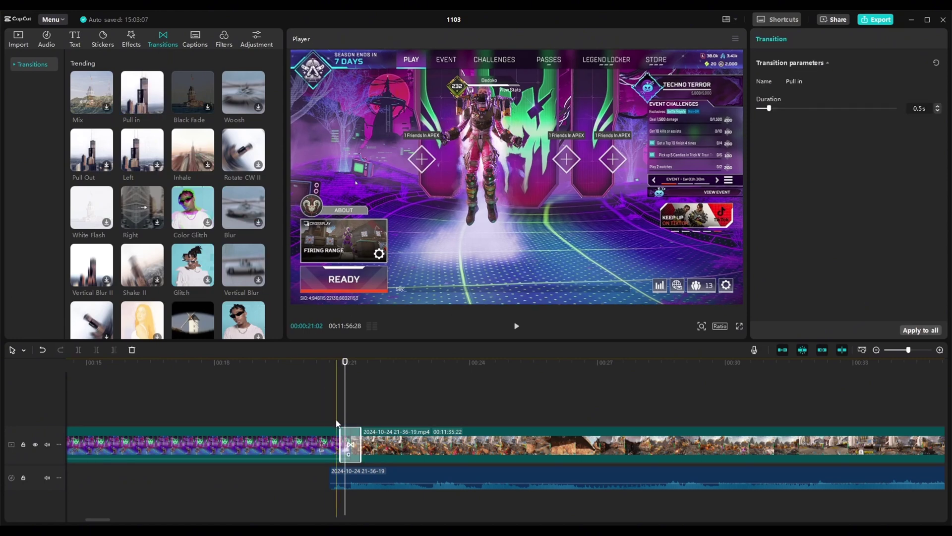
click(339, 367)
click(516, 326)
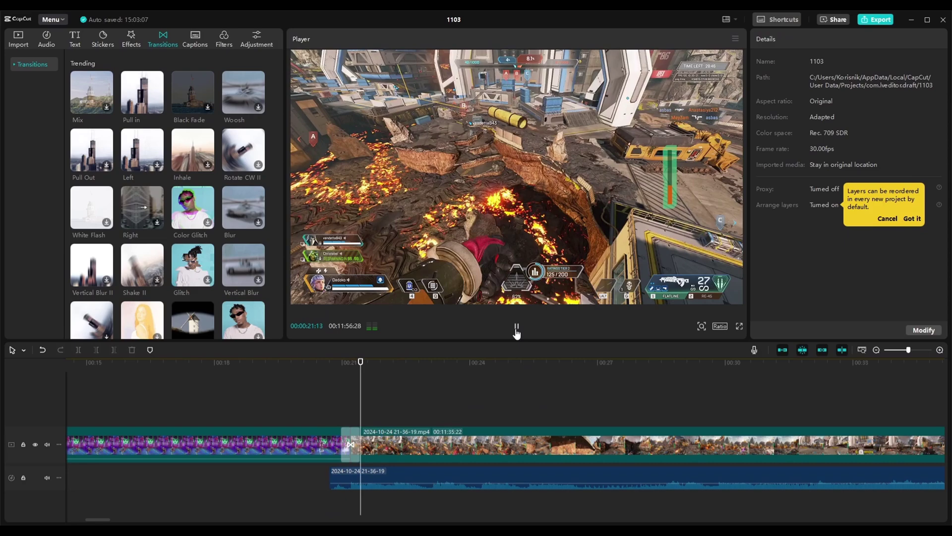
click(329, 382)
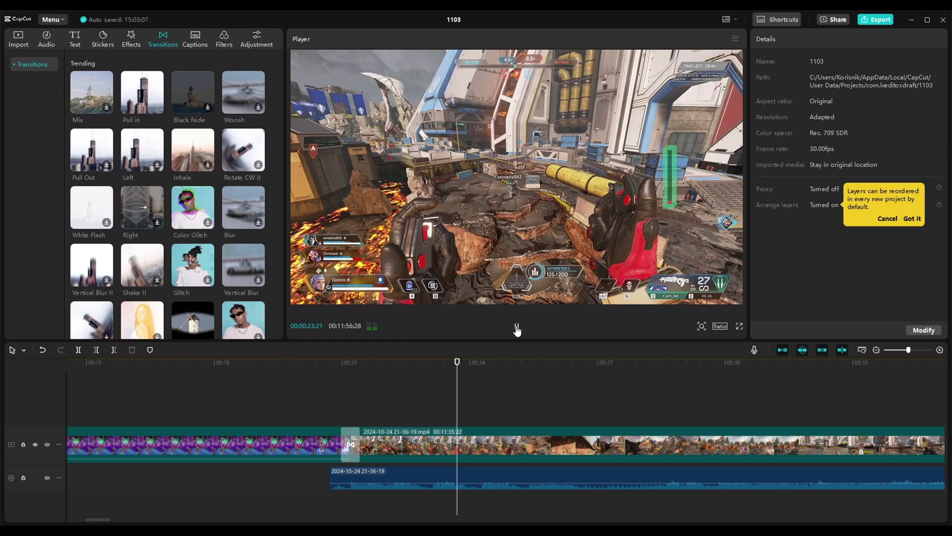
click(517, 328)
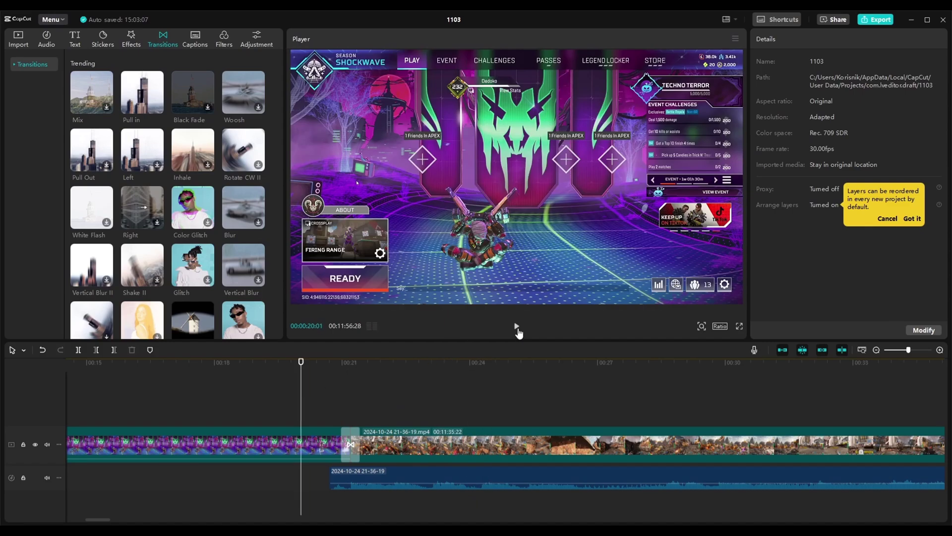
click(517, 326)
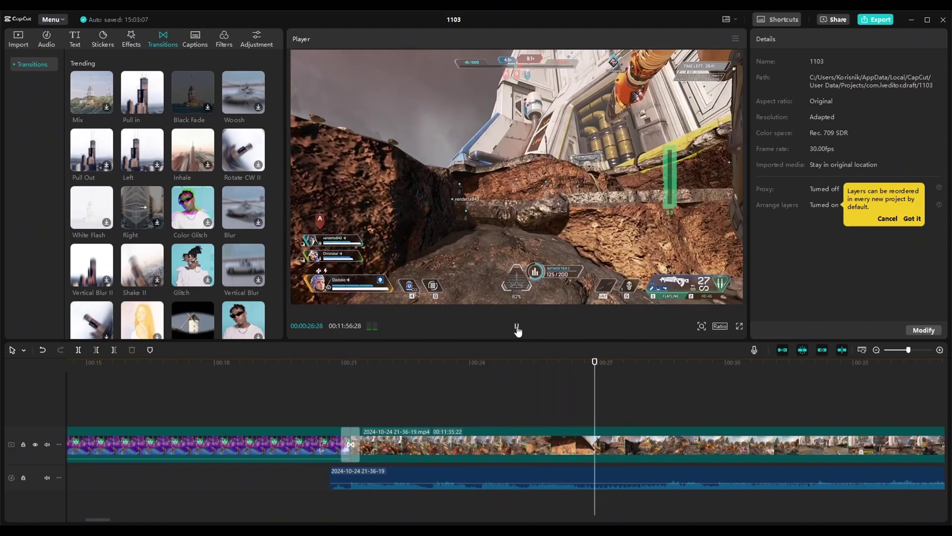
- Replay the Pull in transition and select it to view its parameters
click(358, 444)
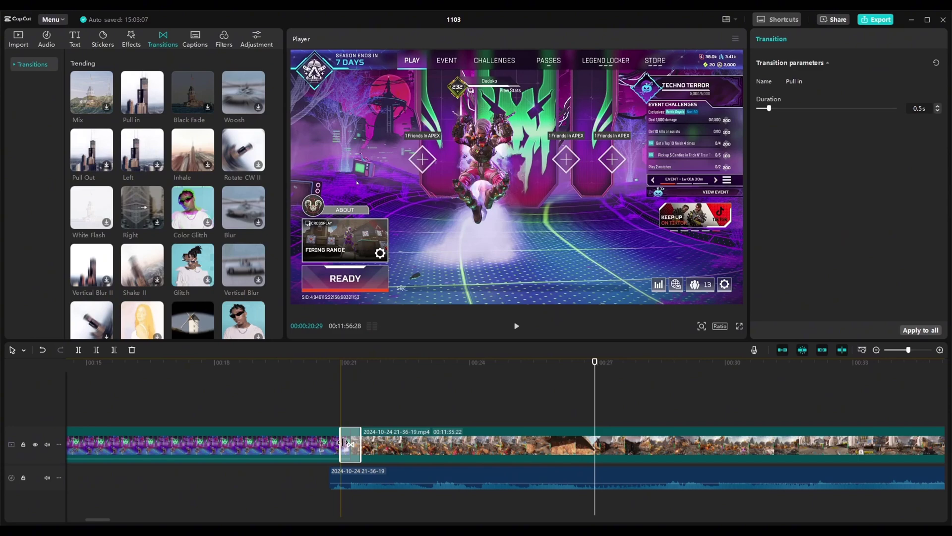
click(336, 397)
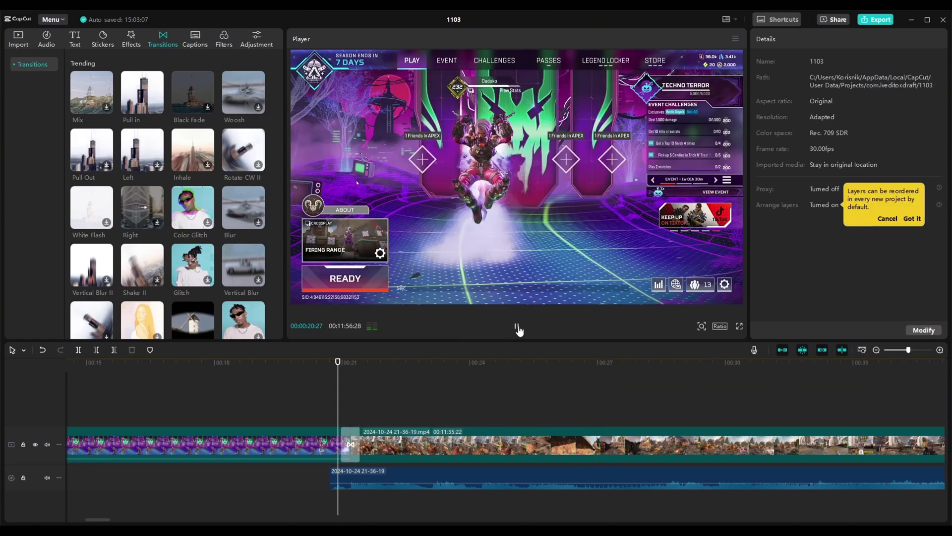
click(516, 327)
click(351, 439)
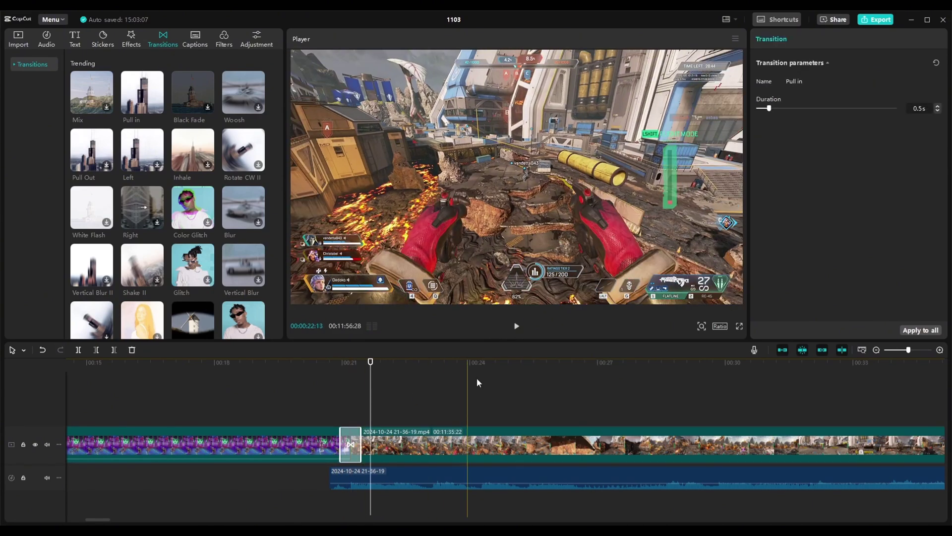
- Lengthen the Pull in transition from 0.5s to 0.9s and play it back
drag(770, 109, 785, 110)
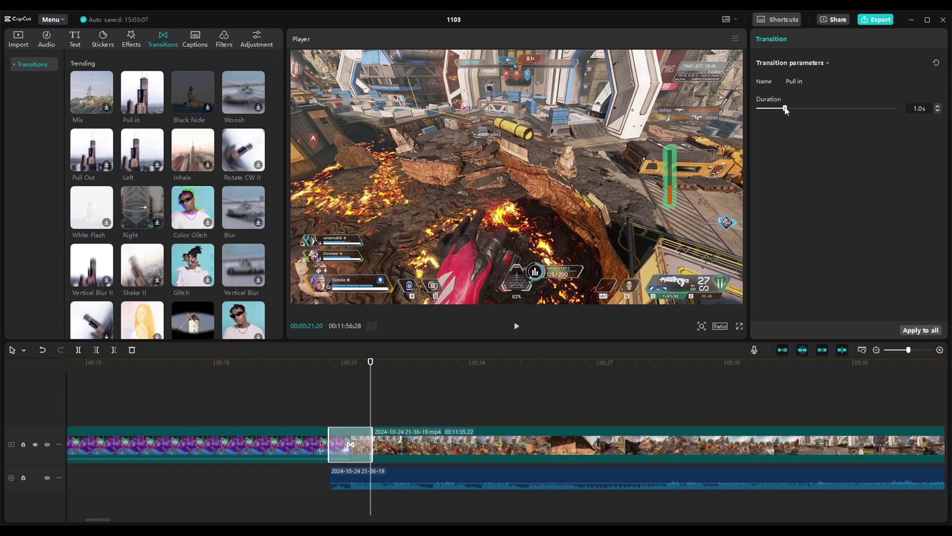
click(335, 394)
click(516, 326)
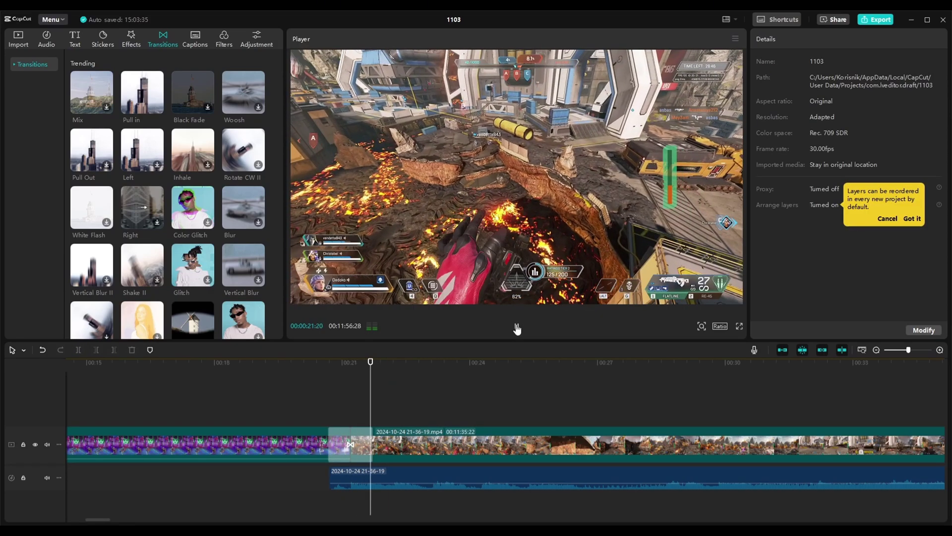
click(304, 400)
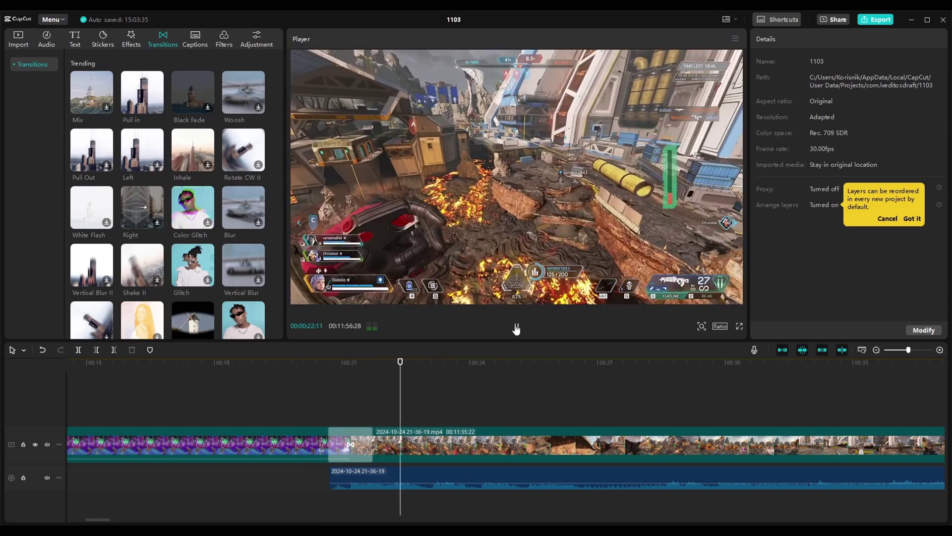
- Replay the longer transition, pause, and return the playhead to the lobby frame
click(372, 436)
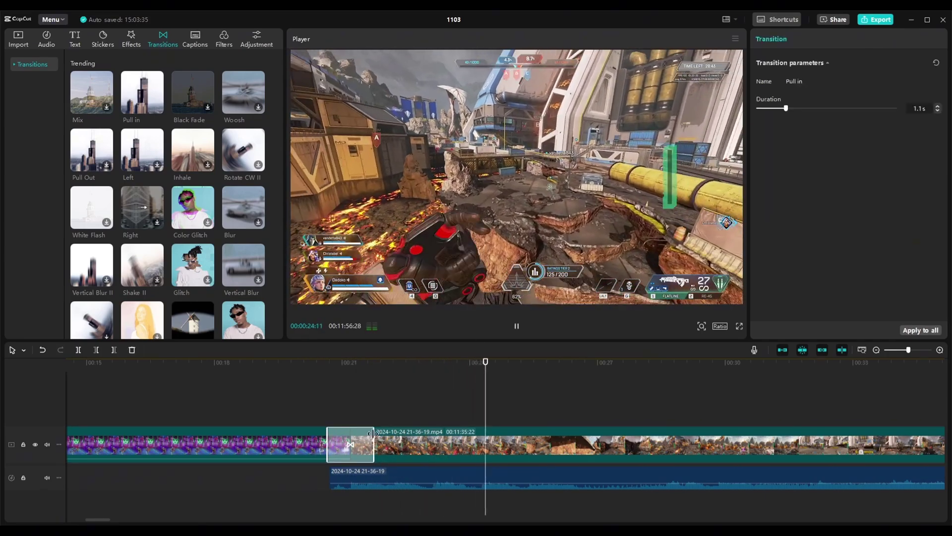
click(517, 326)
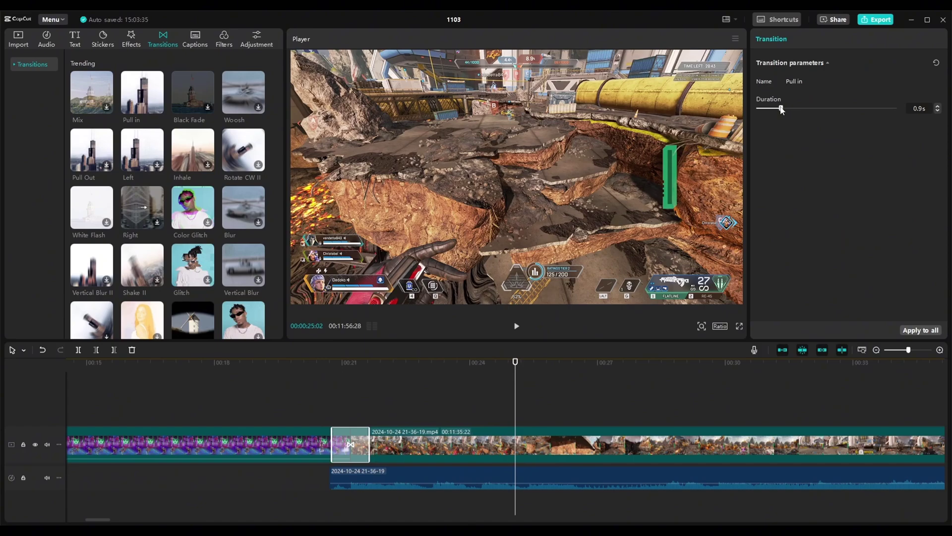
click(324, 383)
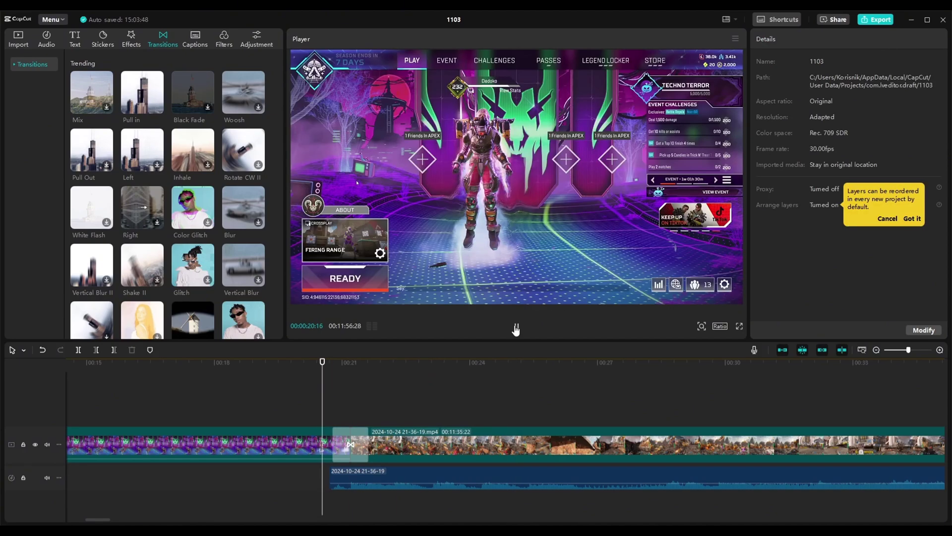
click(517, 326)
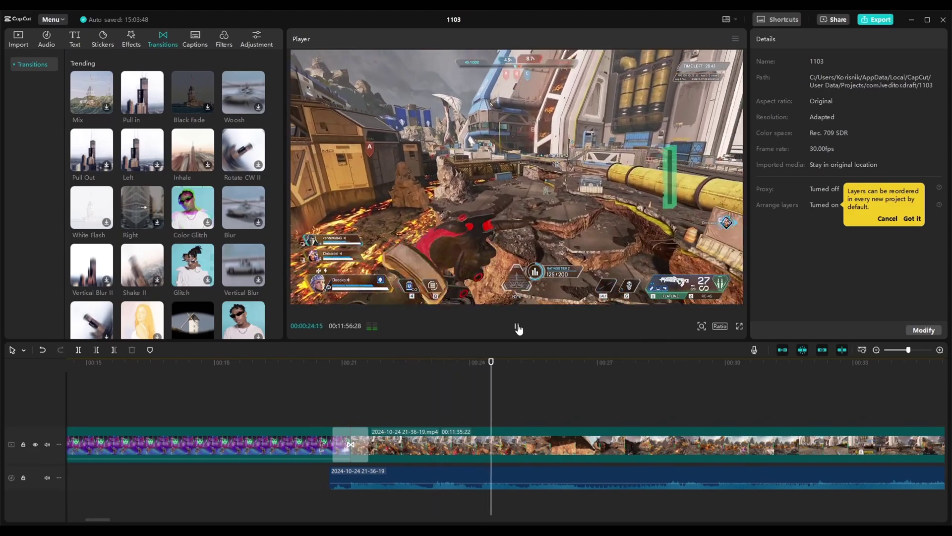
click(517, 327)
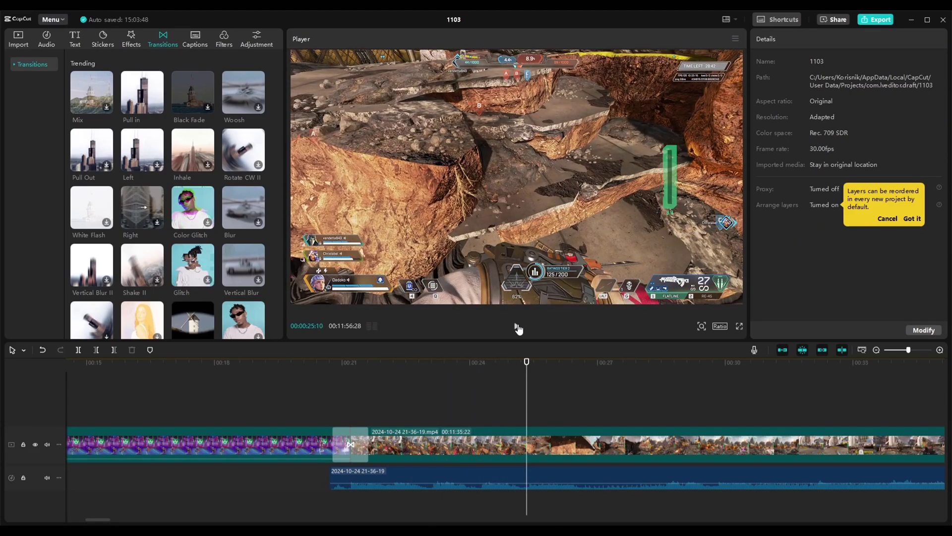
click(333, 394)
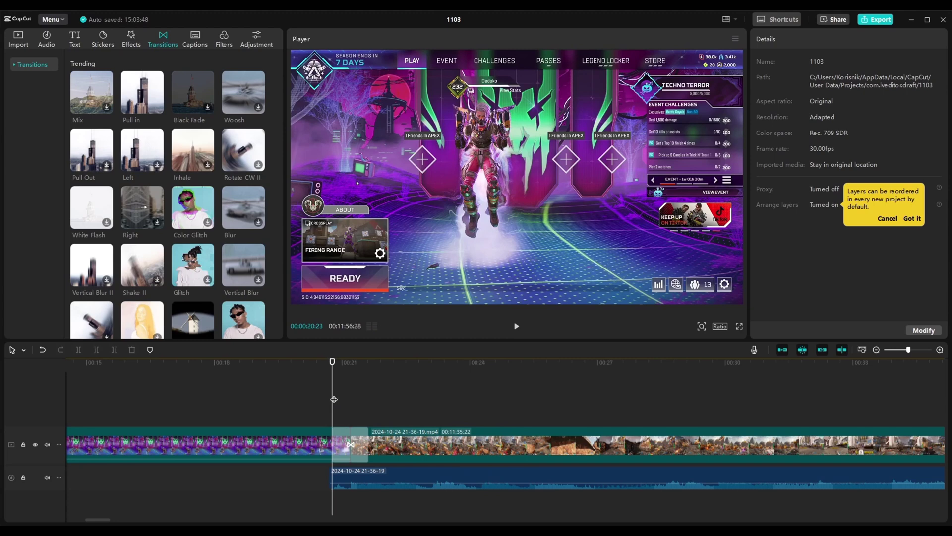
- Scrub through the 0.9s transition, replay from 00:20:21 and pause around 00:21:25
mouse_move(336, 363)
mouse_down()
mouse_move(369, 368)
mouse_move(335, 372)
mouse_up()
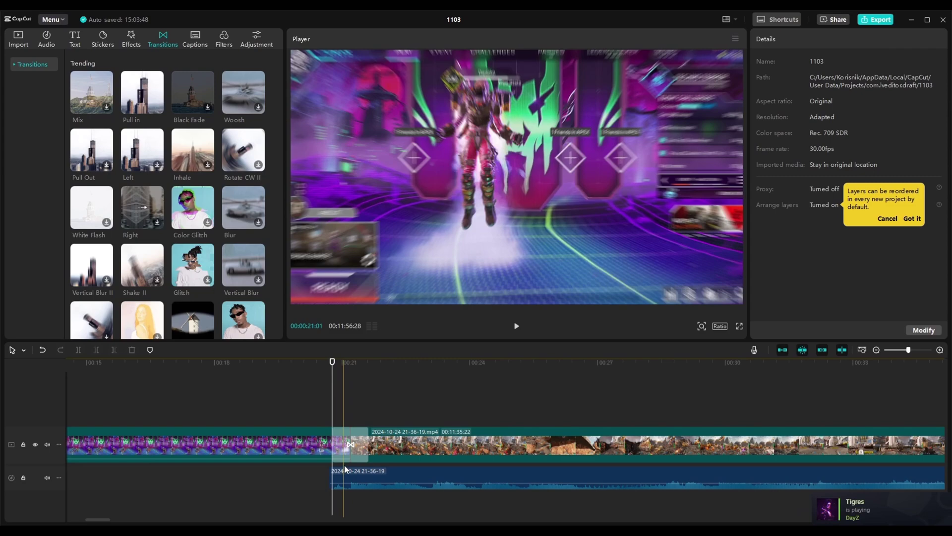
click(328, 388)
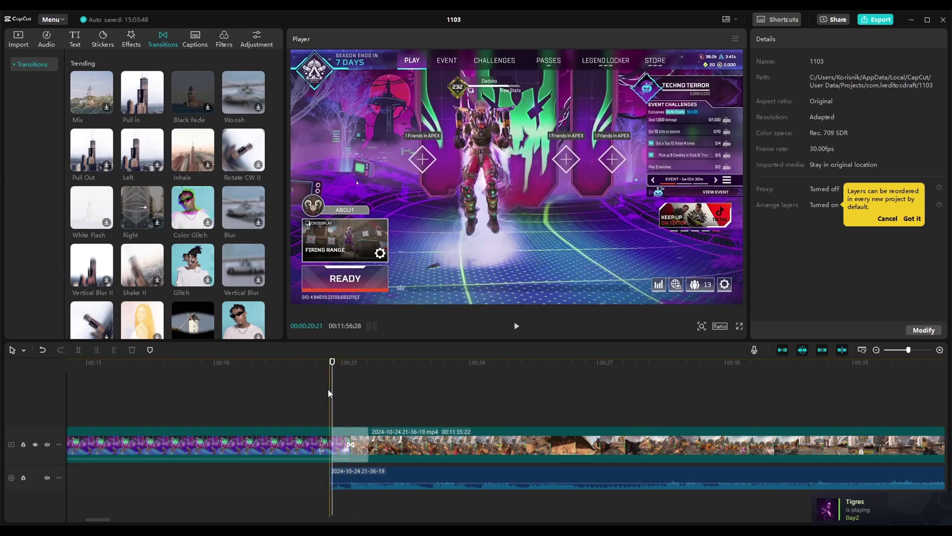
click(516, 326)
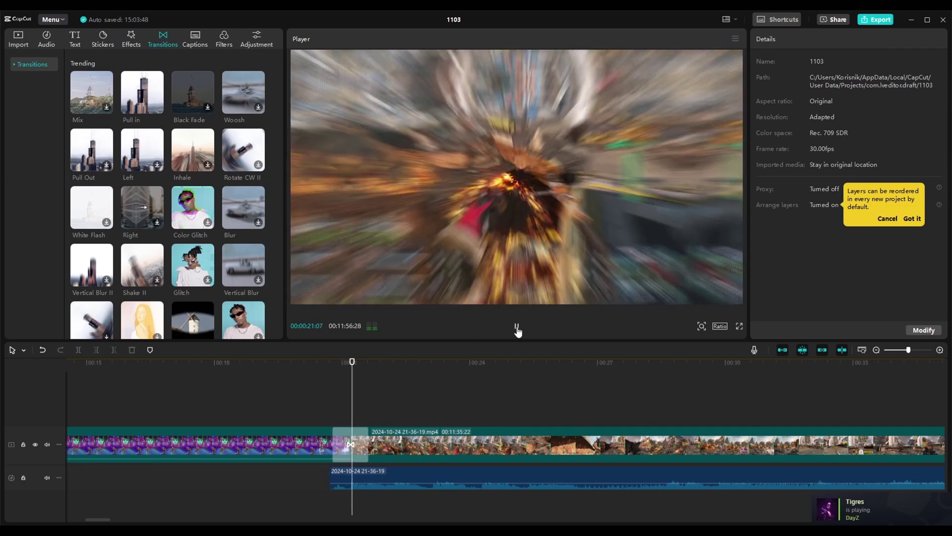
click(516, 326)
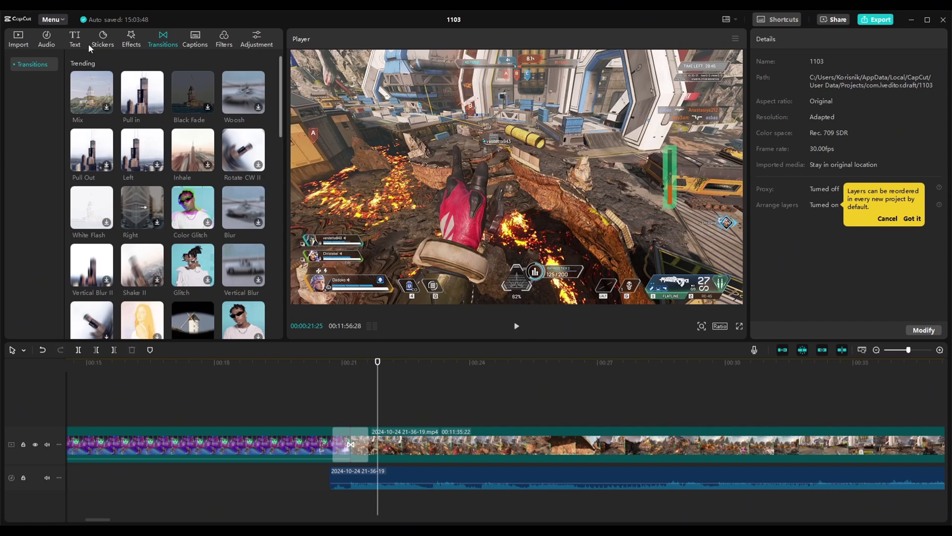
- Browse the Effects tab, then scroll the Audio music list, which shows a network error
click(131, 37)
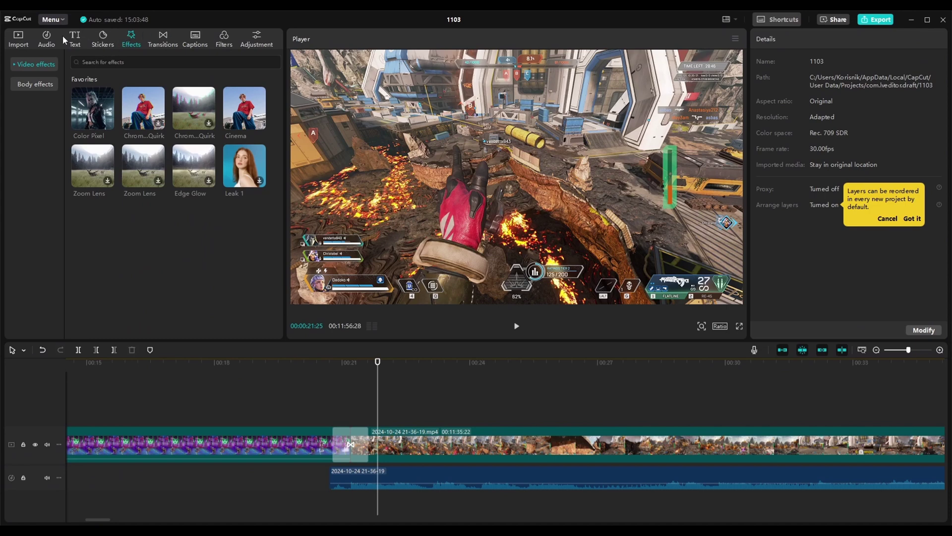
click(46, 39)
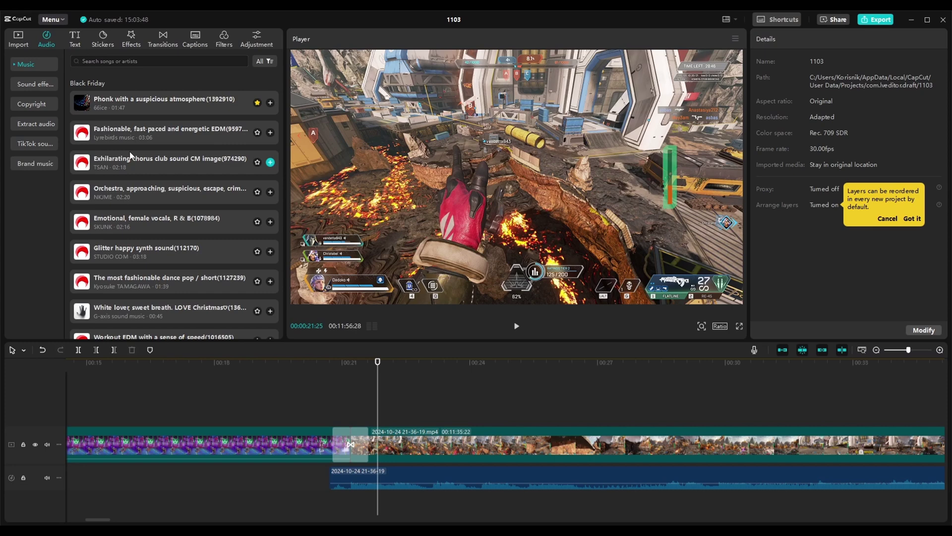
scroll(156, 239, down, 4)
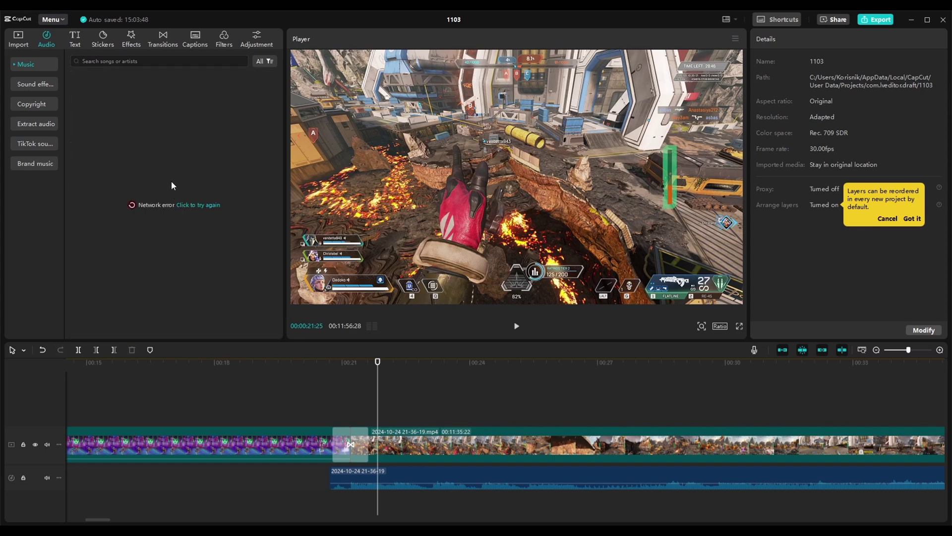
- Stop playback and drag the playhead back to the lobby frame at 00:20:21
click(322, 392)
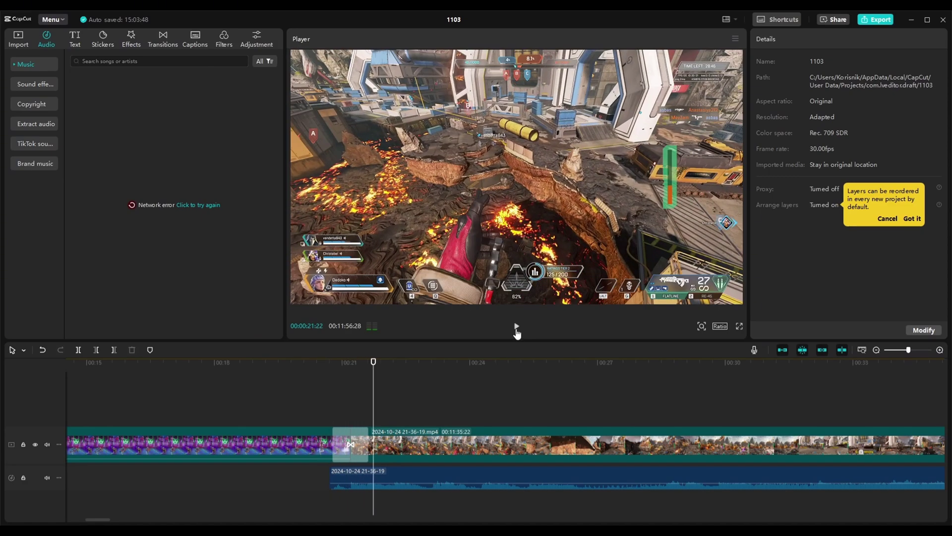
click(517, 327)
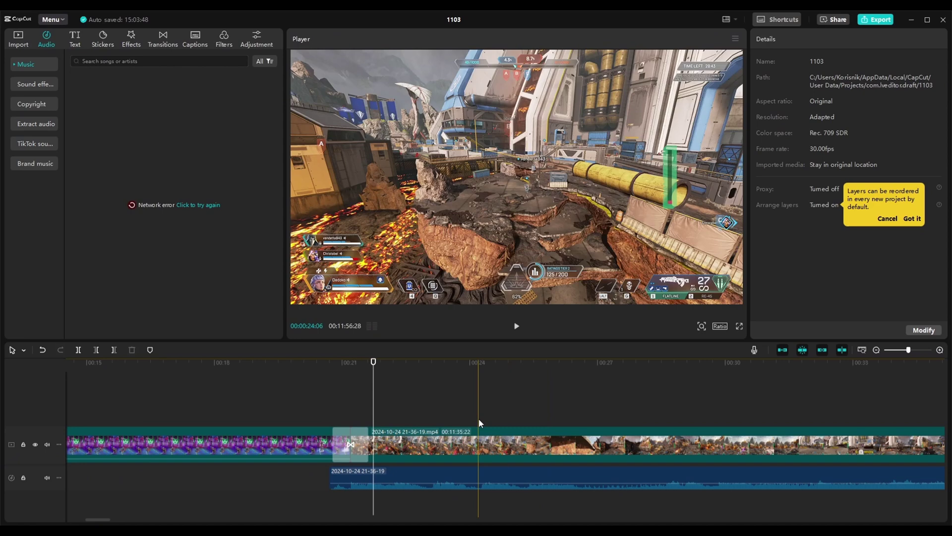
drag(373, 367, 330, 368)
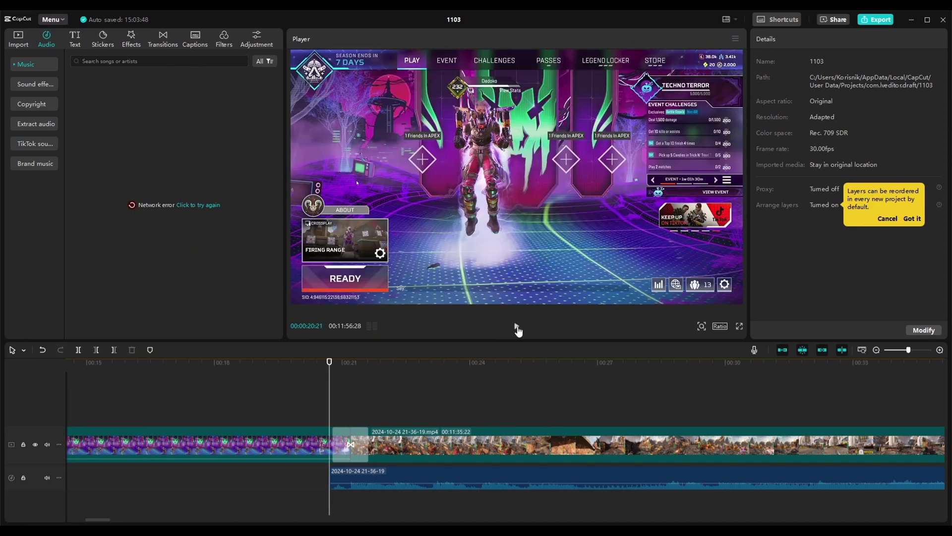
- Return to the Transitions library and scroll through more transition styles
click(165, 38)
scroll(192, 201, down, 5)
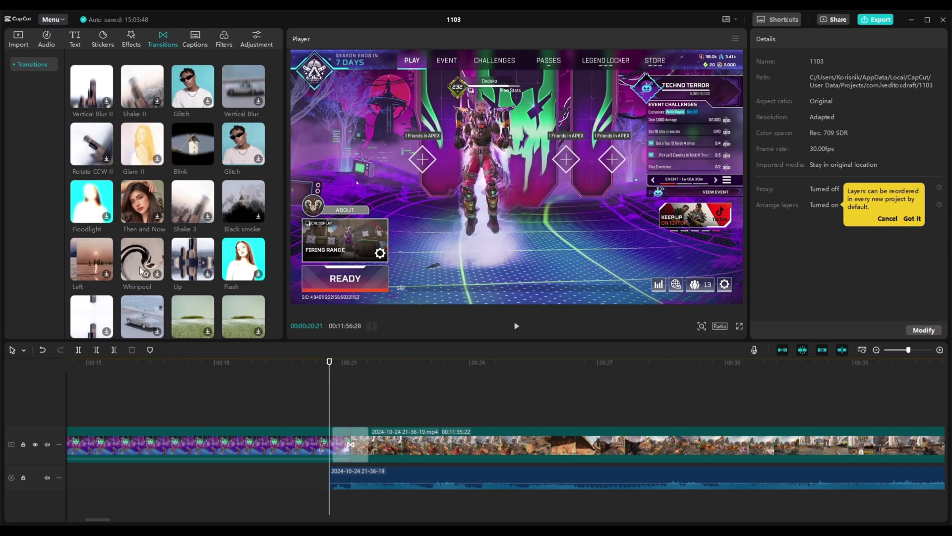
scroll(141, 265, down, 1)
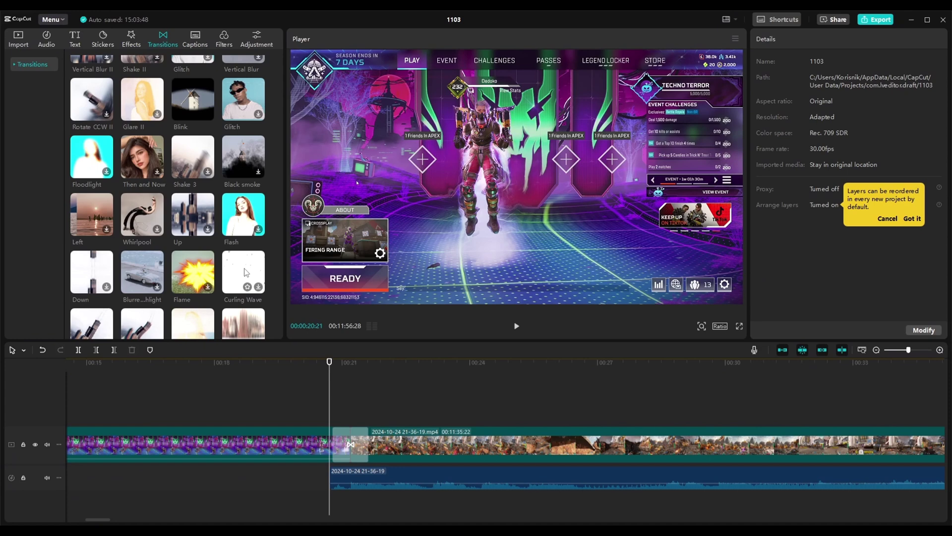
scroll(142, 246, down, 2)
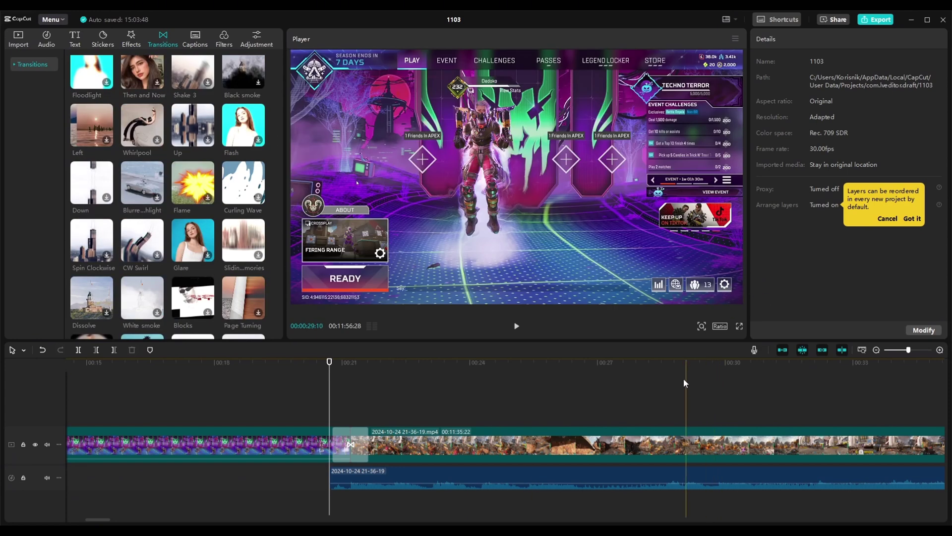
- Scrub across the Pull in transition and line the playhead up with its start
click(337, 379)
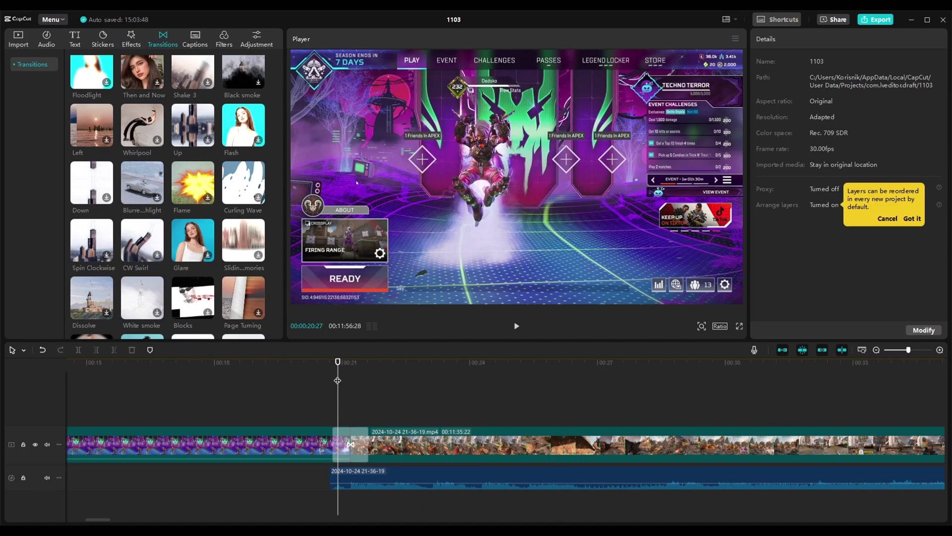
drag(337, 380, 386, 380)
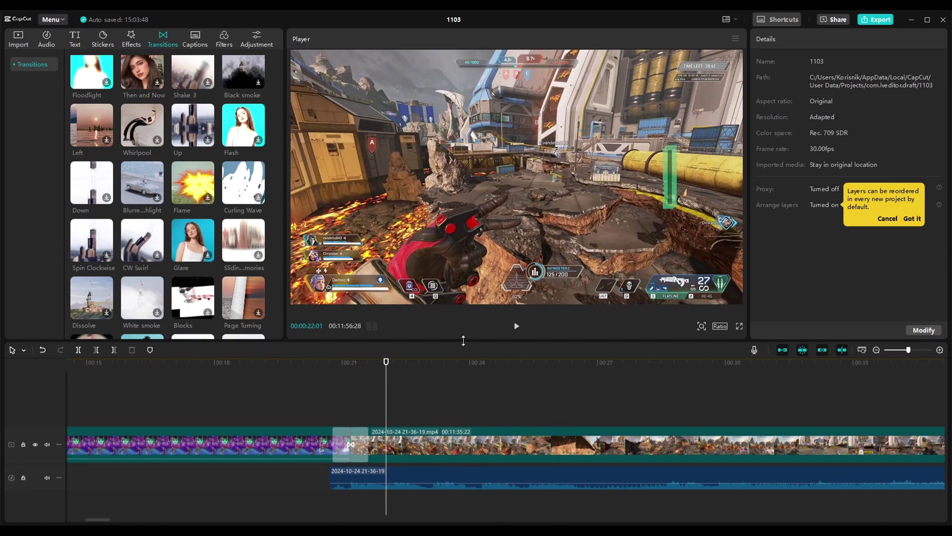
click(335, 364)
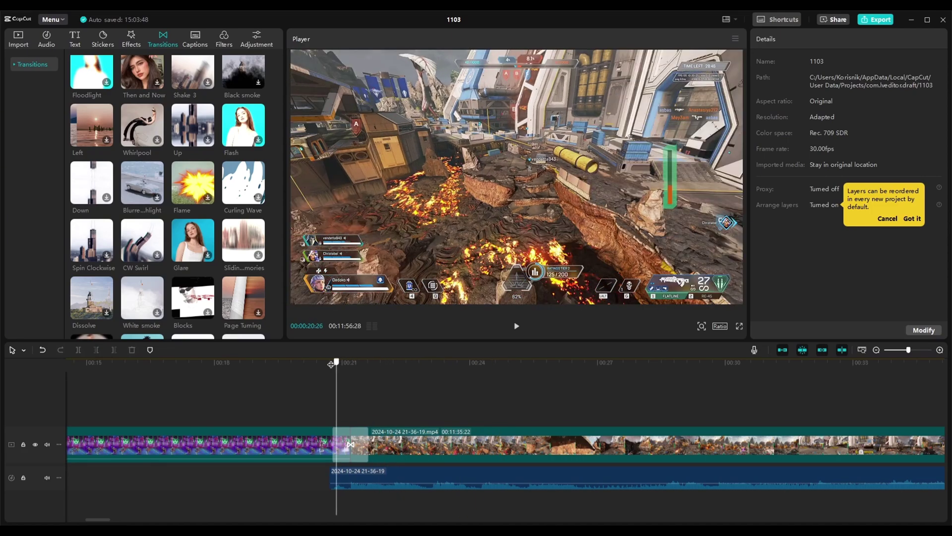
click(326, 363)
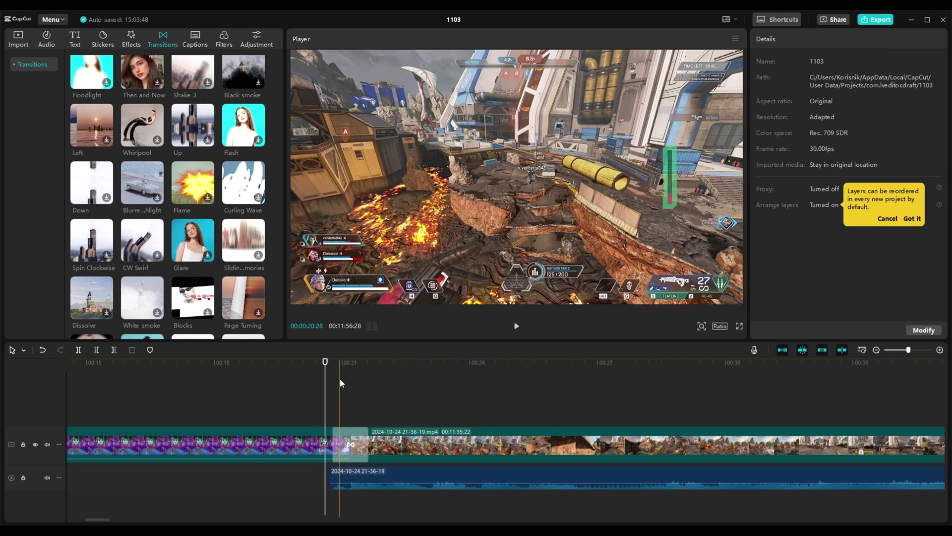
click(340, 381)
drag(341, 362, 333, 362)
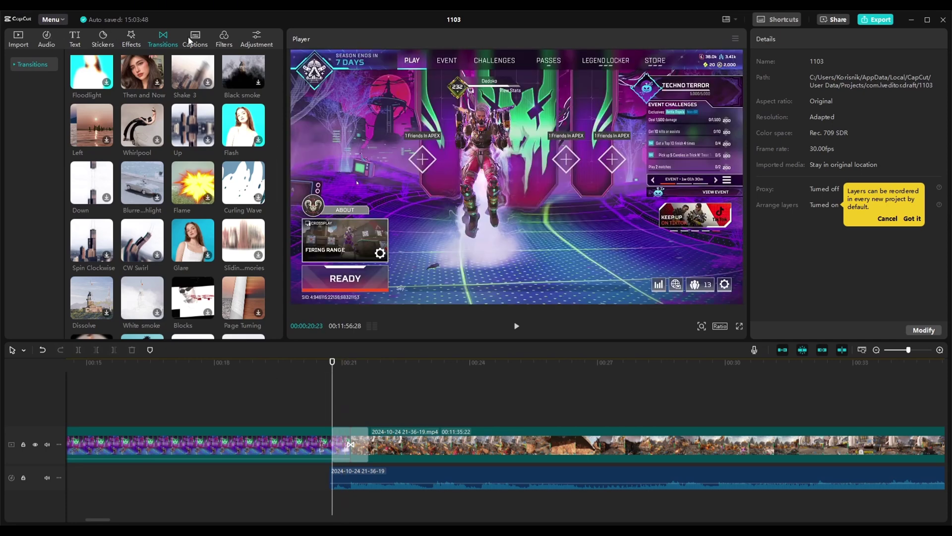
- Place a short Default text clip at the start of the transition
click(74, 39)
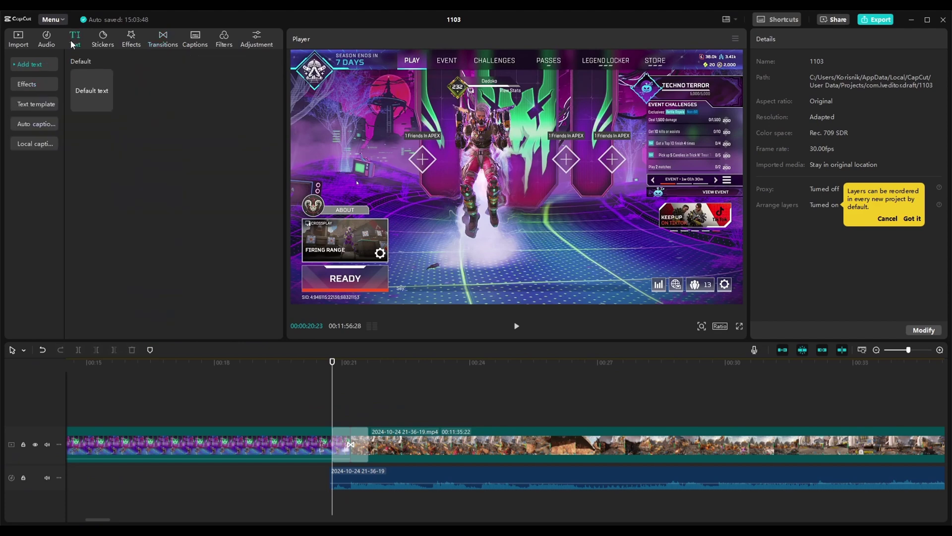
click(89, 91)
drag(97, 94, 347, 414)
drag(459, 418, 349, 417)
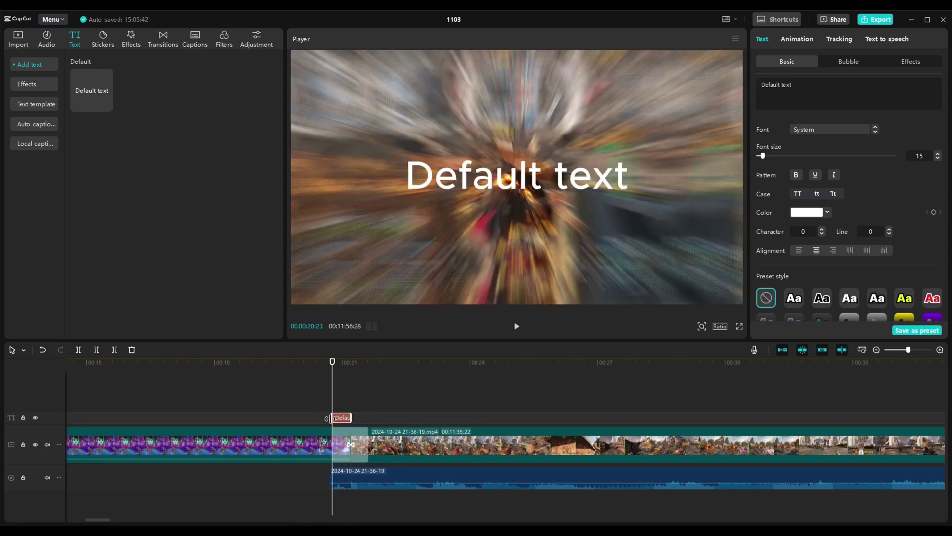
- Move the text overlay down to the lower middle of the frame
click(308, 455)
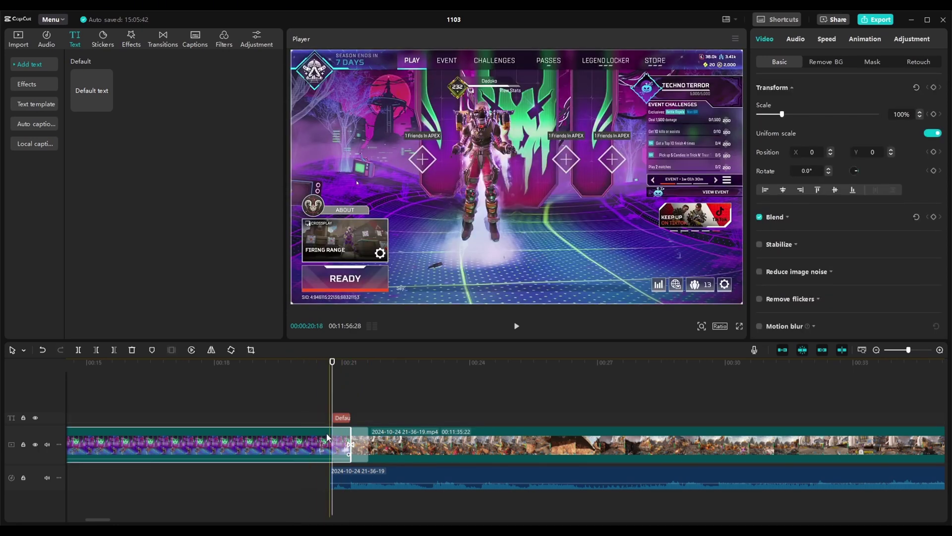
click(342, 418)
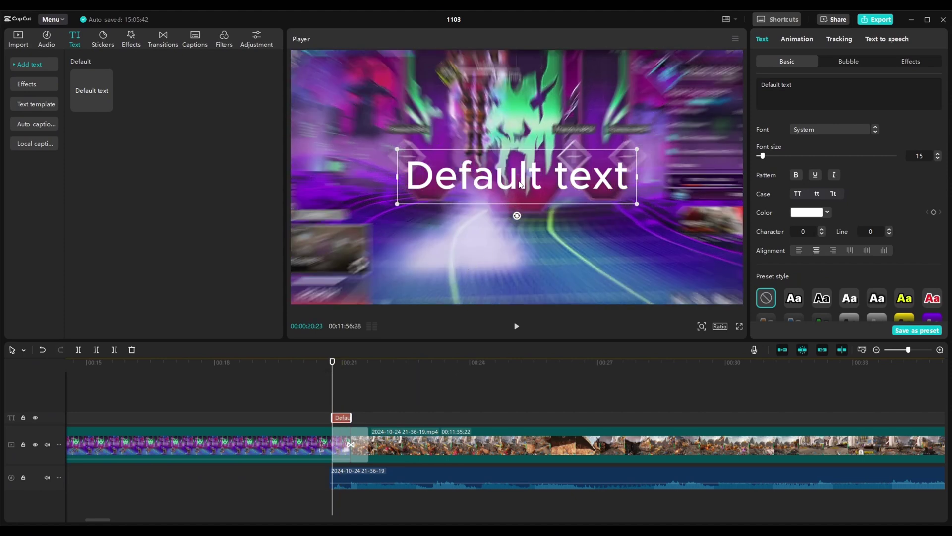
drag(521, 184, 521, 274)
- Replace the placeholder with 'Lets go!' and select the whole text
double_click(518, 272)
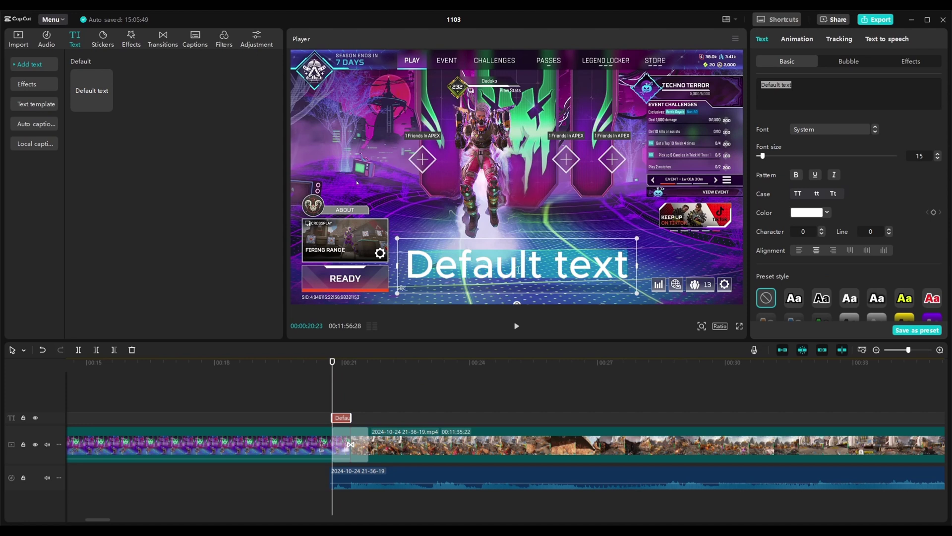
text(Lets go)
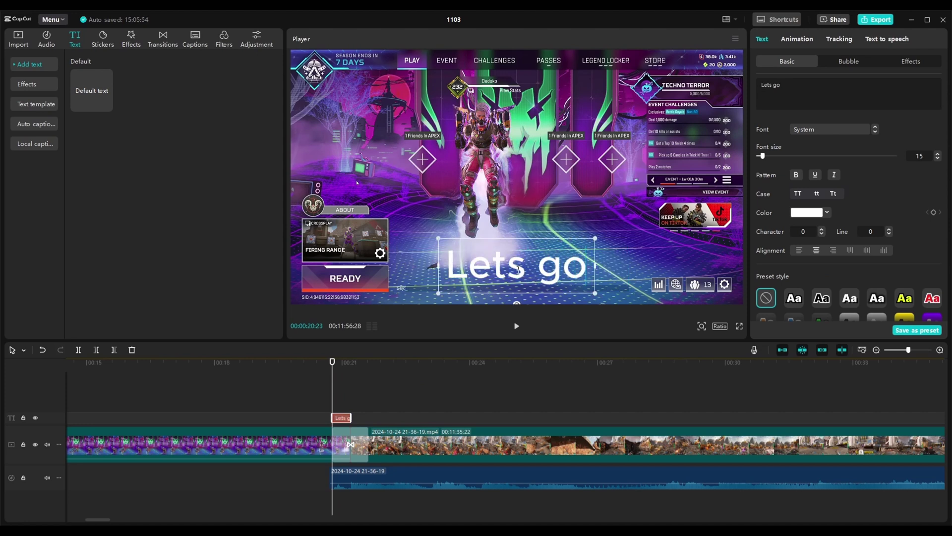
text(!)
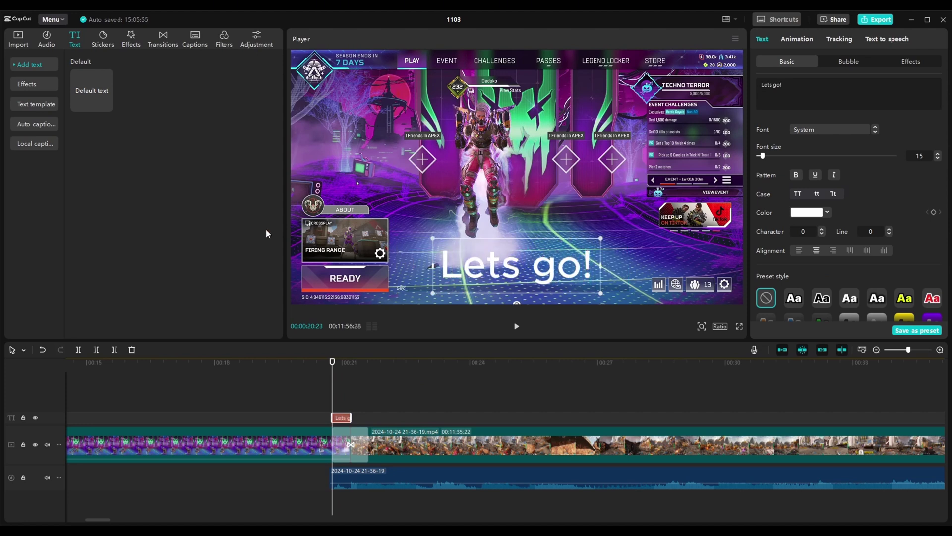
key(ctrl+a)
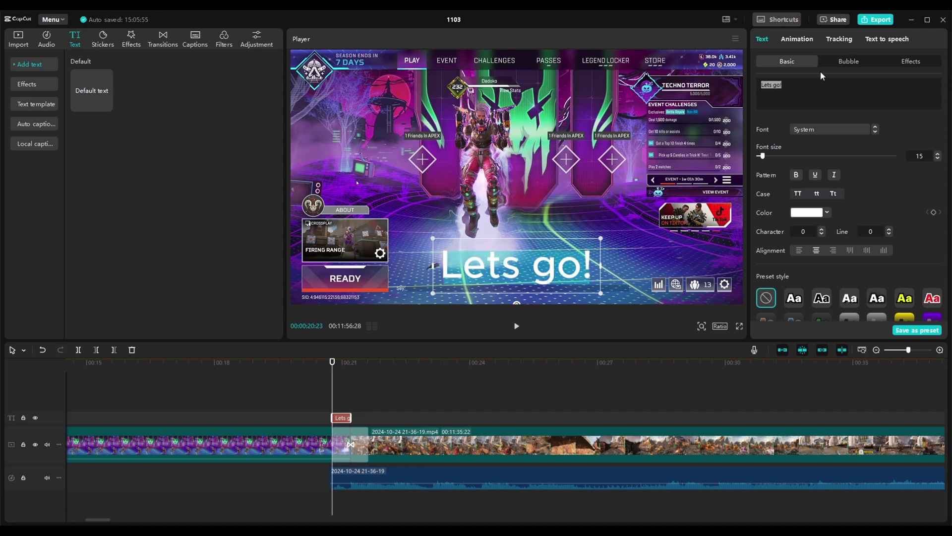
- Color the 'Lets go!' text bright red, hex FF1C1C
click(827, 213)
click(826, 212)
click(828, 211)
click(832, 240)
drag(833, 240, 867, 227)
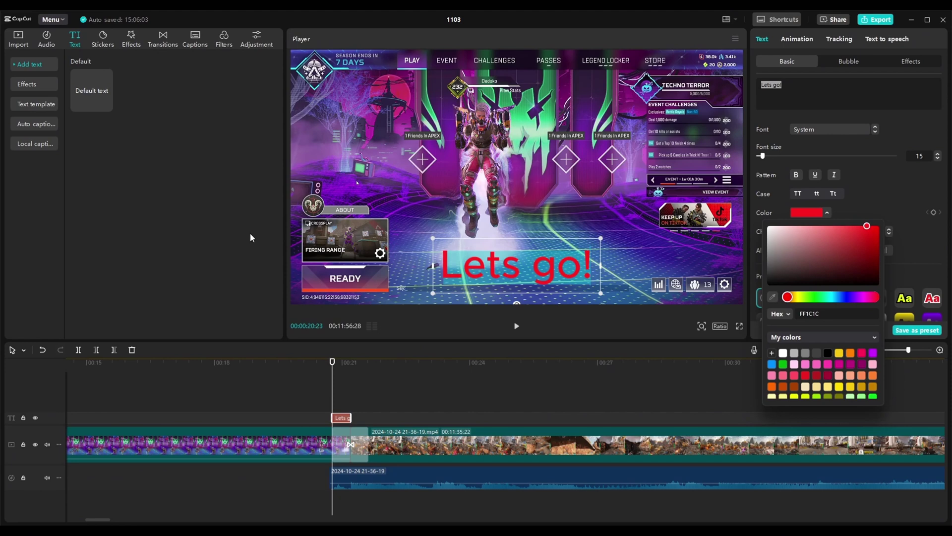
- Close the colour picker near the cut and select the 'Lets go!' text clip
click(659, 361)
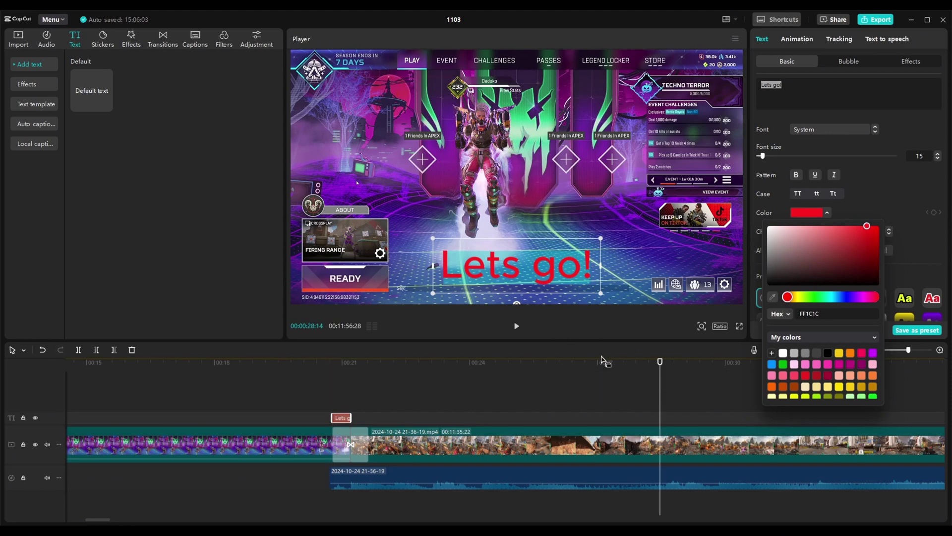
click(339, 370)
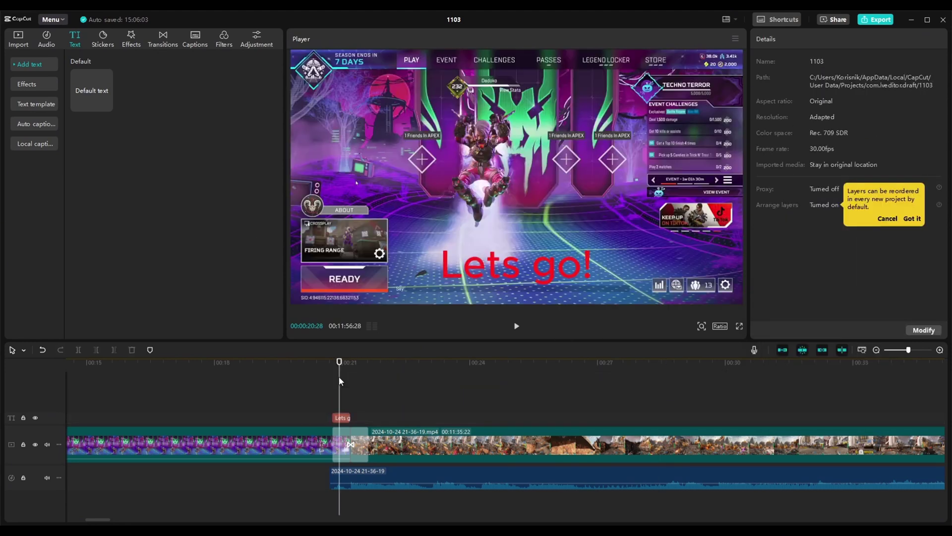
click(346, 420)
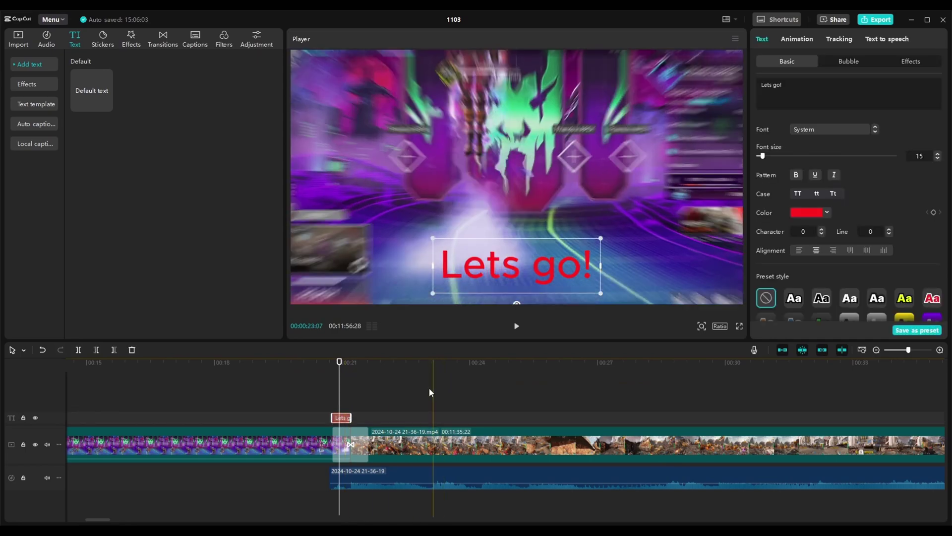
- Play and scrub through the Pull in transition, checking the red text over the blurred video
click(516, 325)
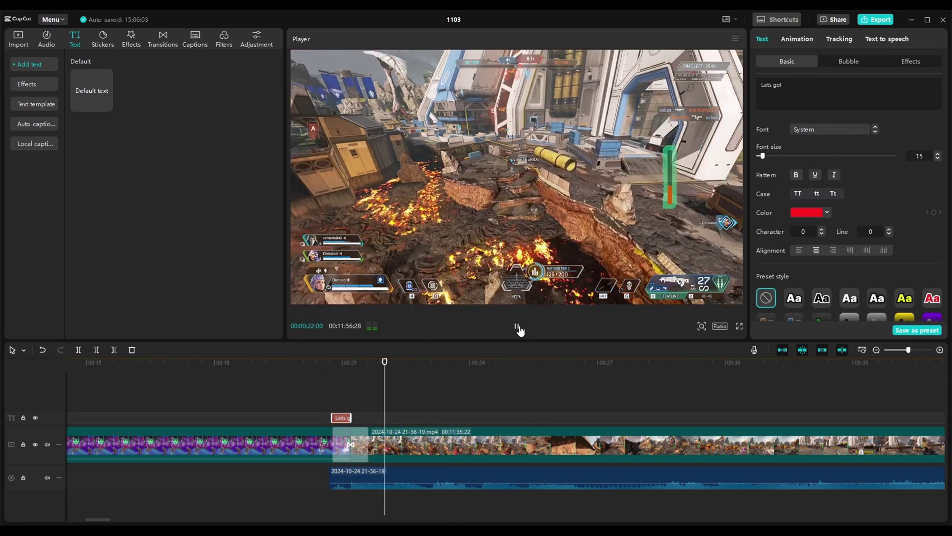
click(331, 383)
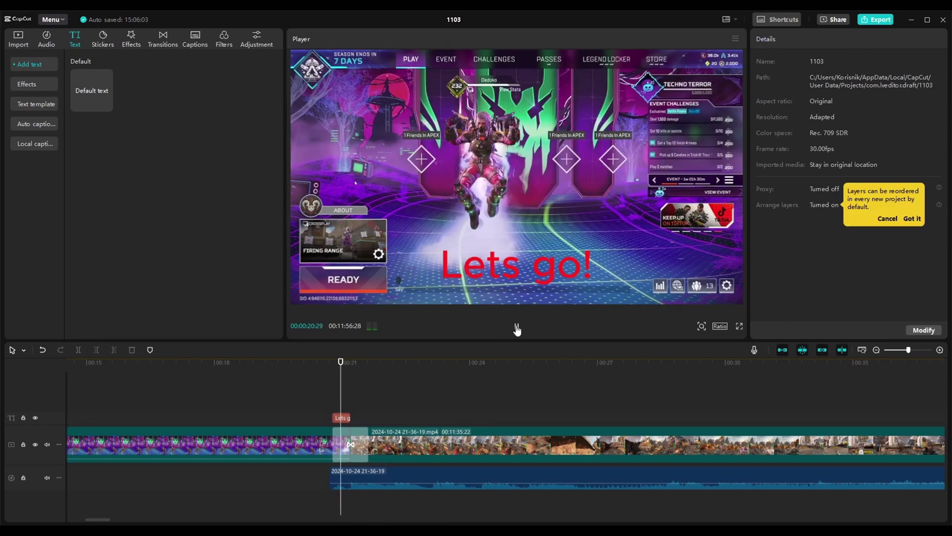
click(331, 381)
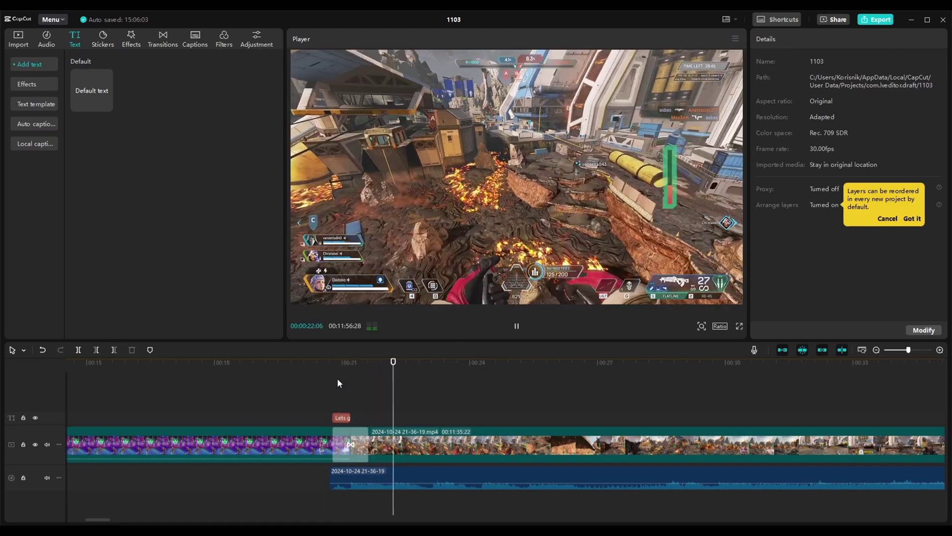
click(338, 378)
click(519, 328)
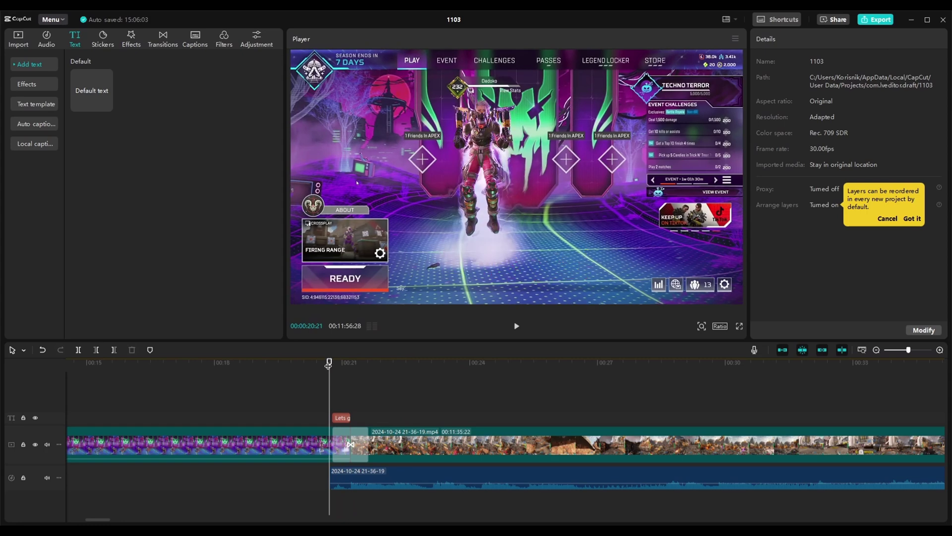
drag(328, 364, 357, 364)
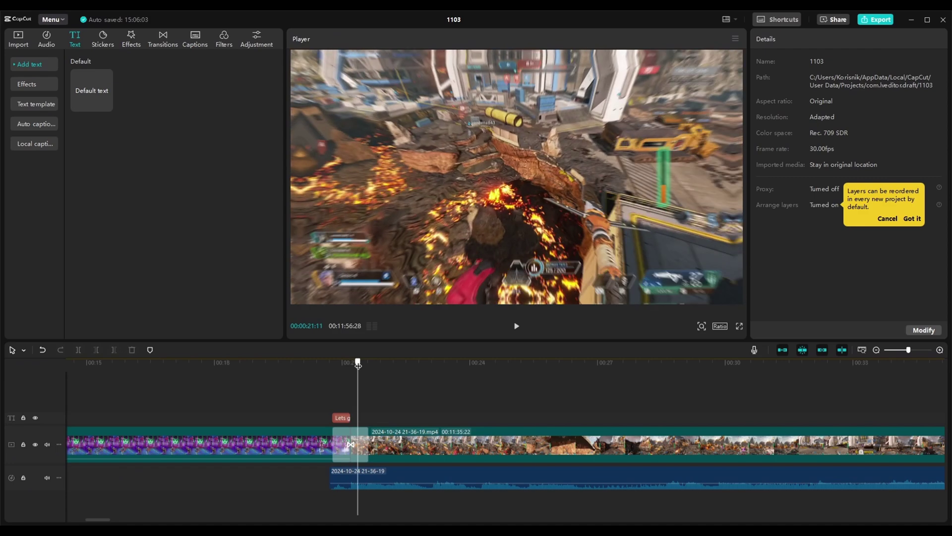
- Select the first gameplay clip with the 'Lets go!' text and merge them into Compound clip1
click(314, 445)
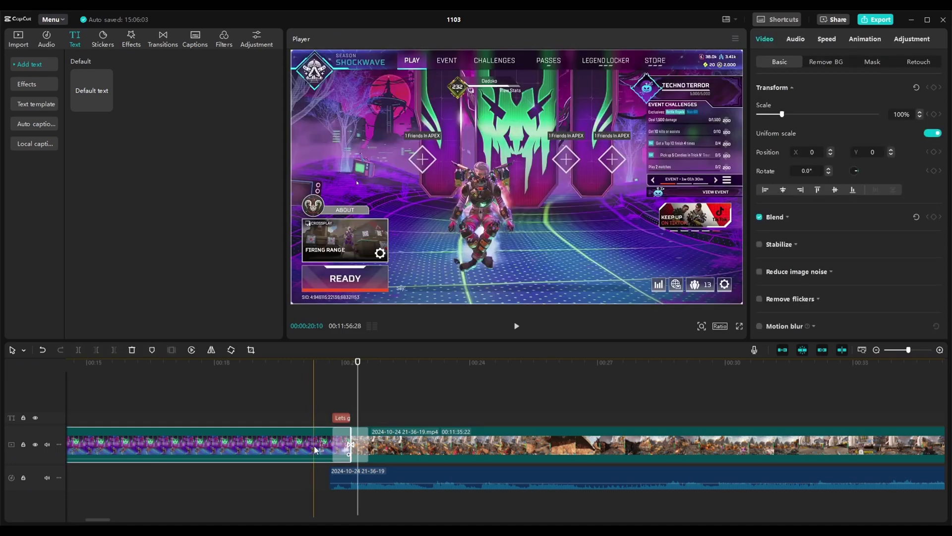
click(341, 417)
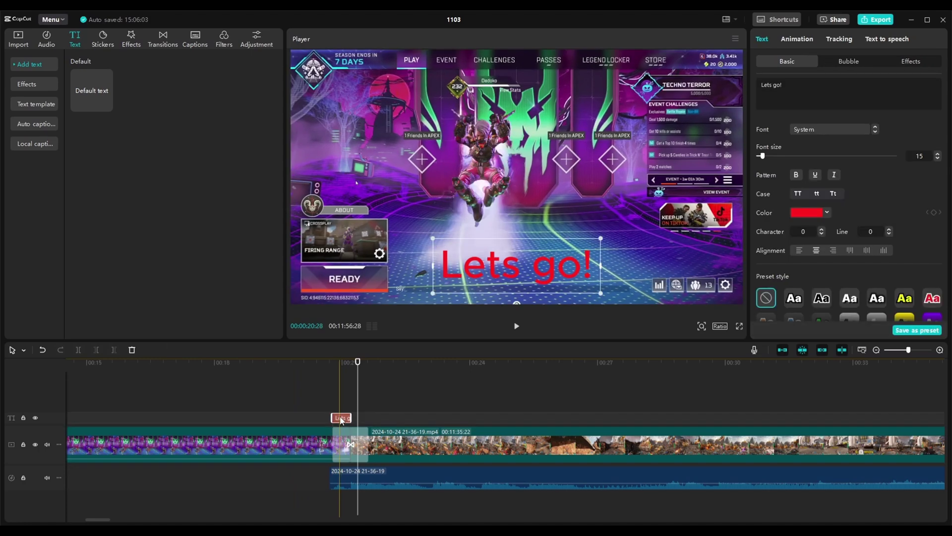
click(309, 442)
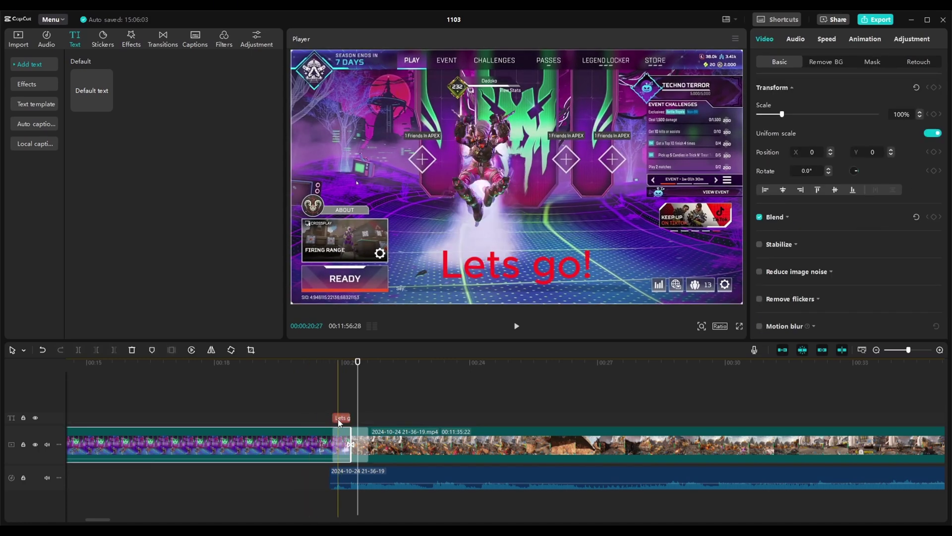
click(342, 419)
click(317, 436)
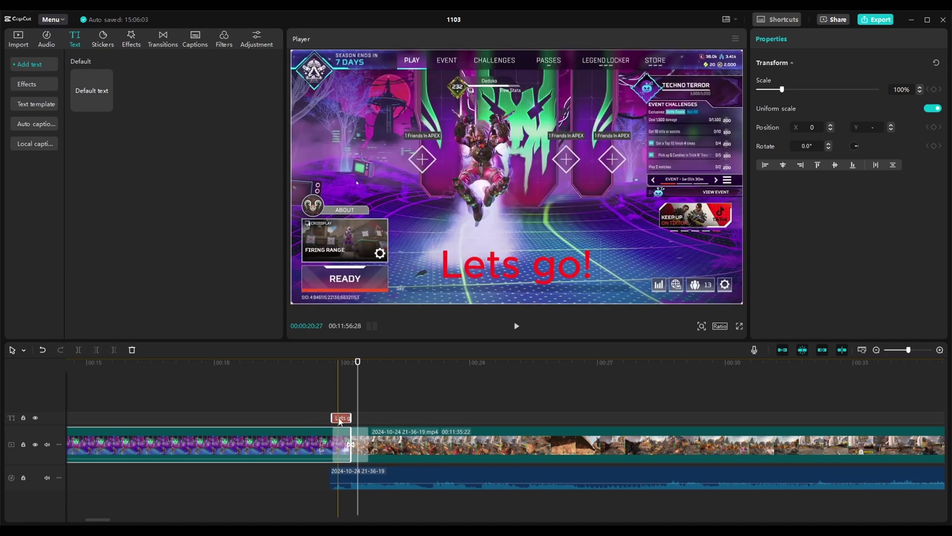
right_click(338, 418)
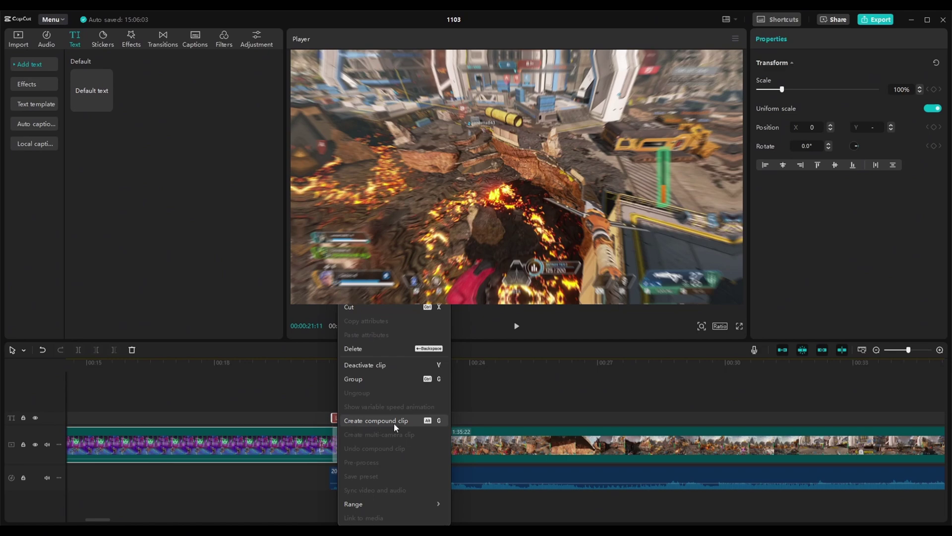
click(429, 425)
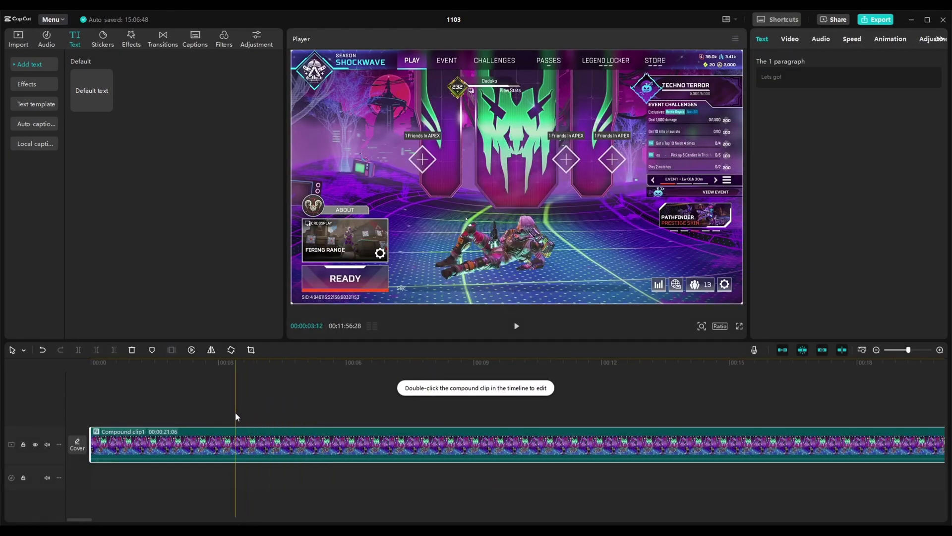
key(Down)
click(457, 380)
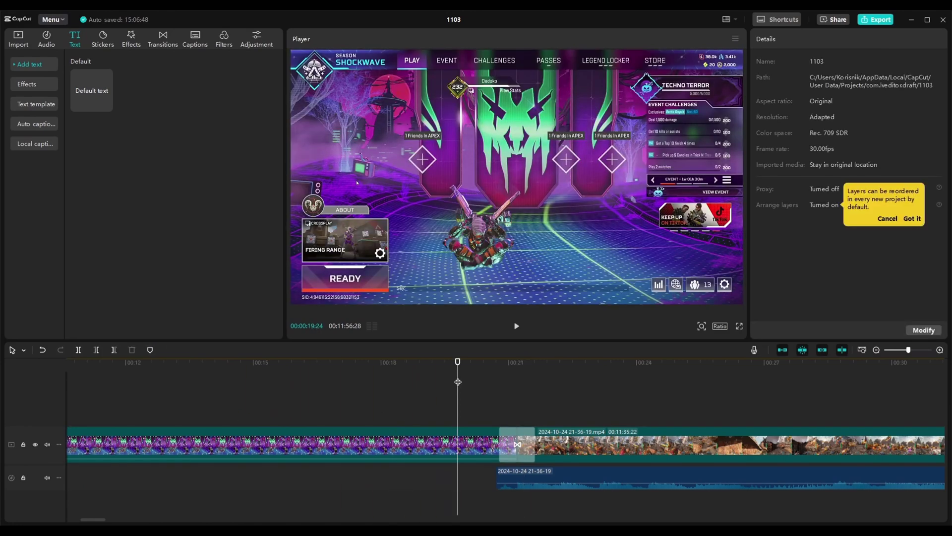
click(490, 376)
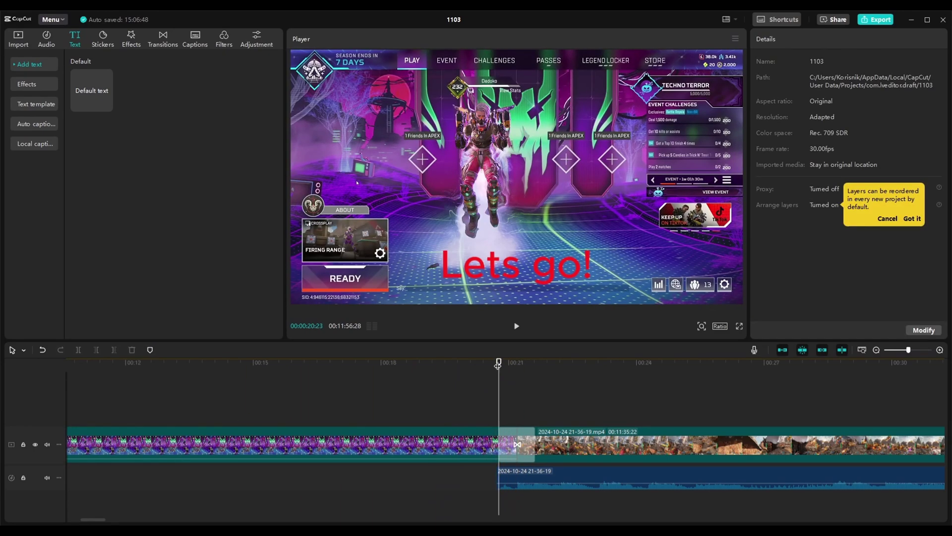
click(469, 443)
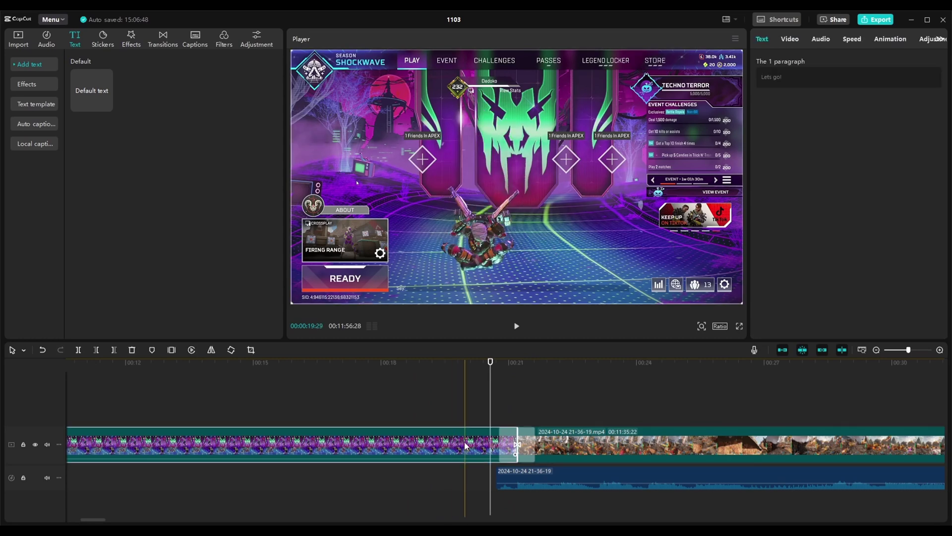
right_click(469, 443)
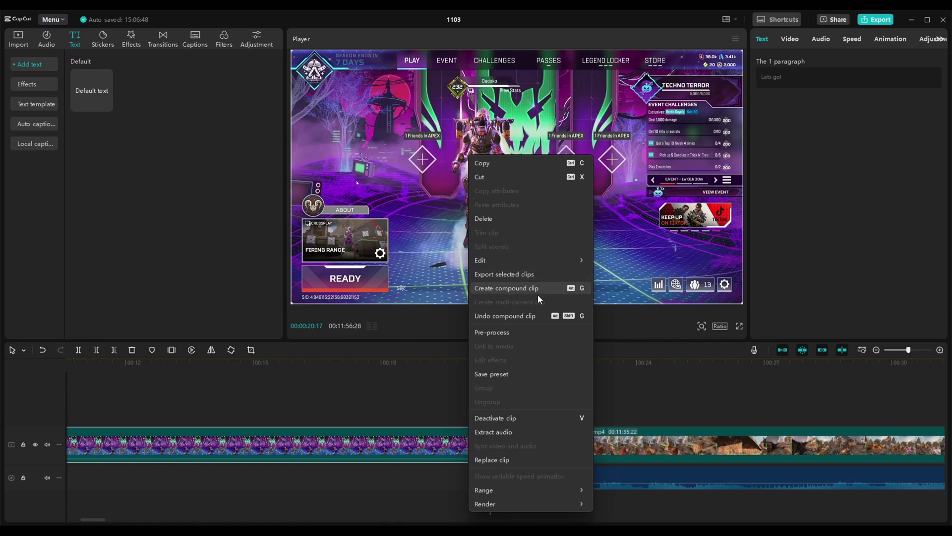
- Deselect all clips and replay the cut from just before the transition
click(494, 316)
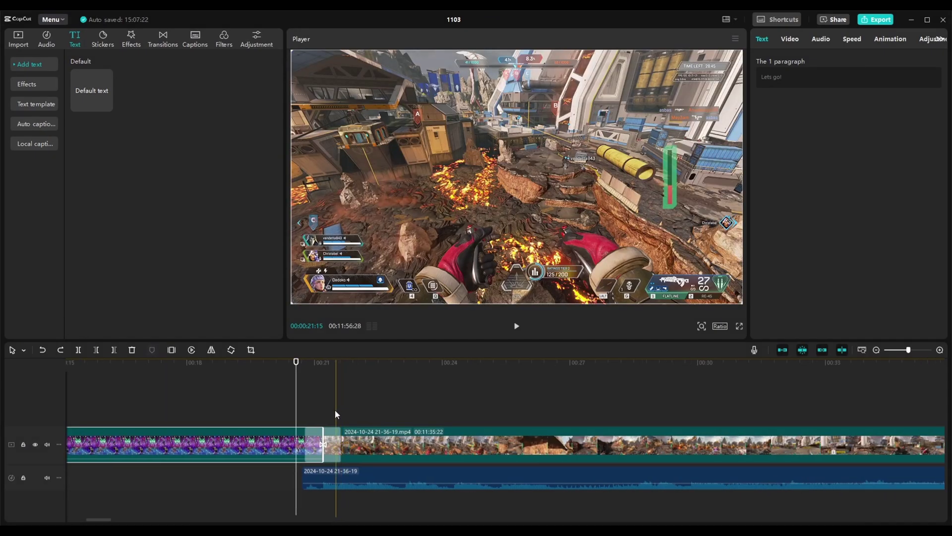
click(302, 404)
click(516, 328)
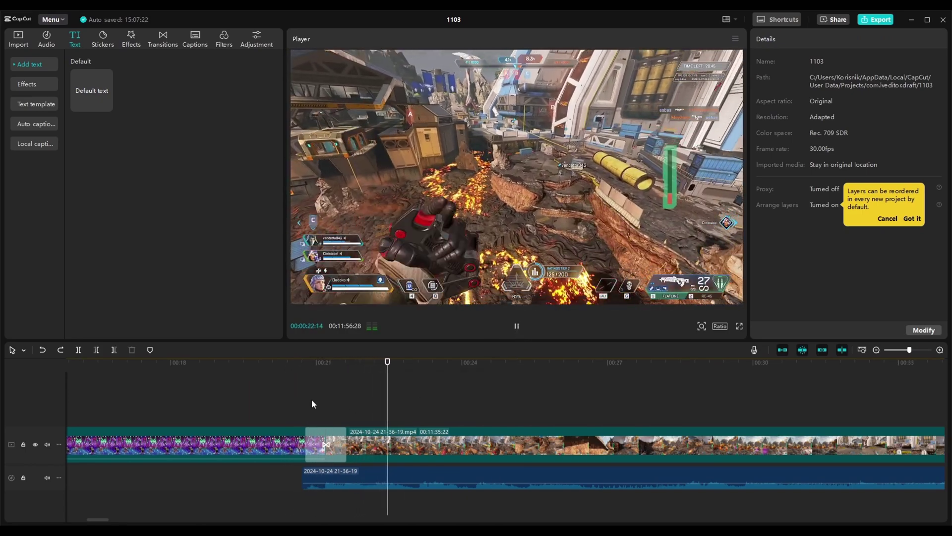
click(293, 391)
click(516, 327)
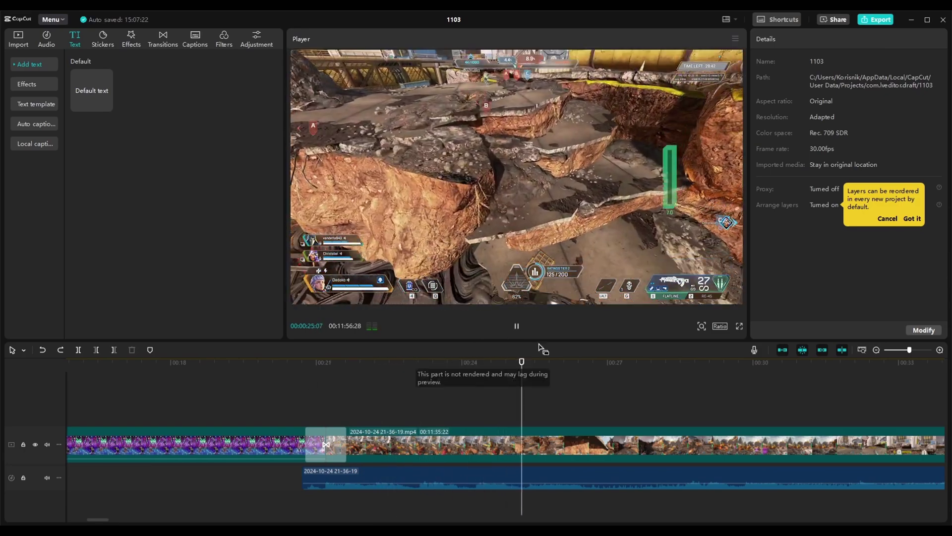
- Stop playback and bring up the Pull in transition's parameters
click(516, 327)
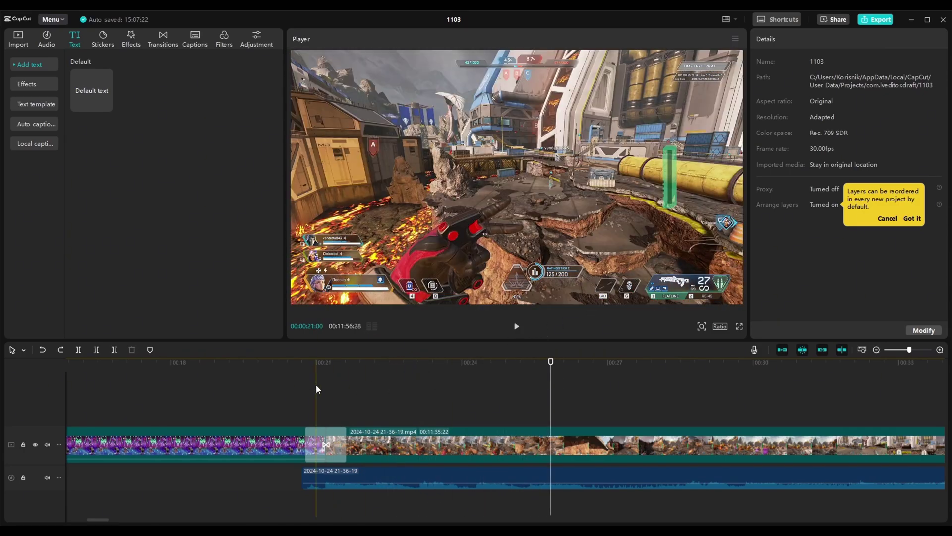
click(317, 397)
click(323, 444)
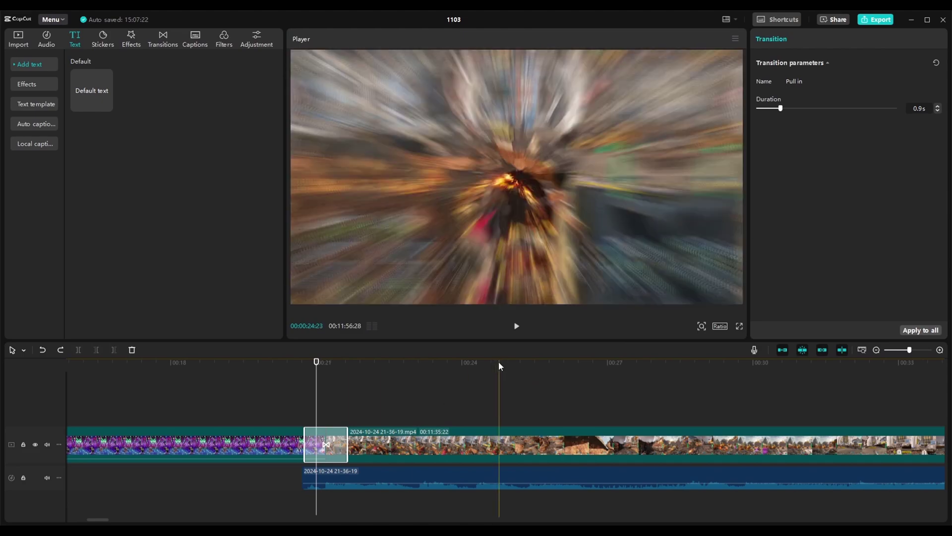